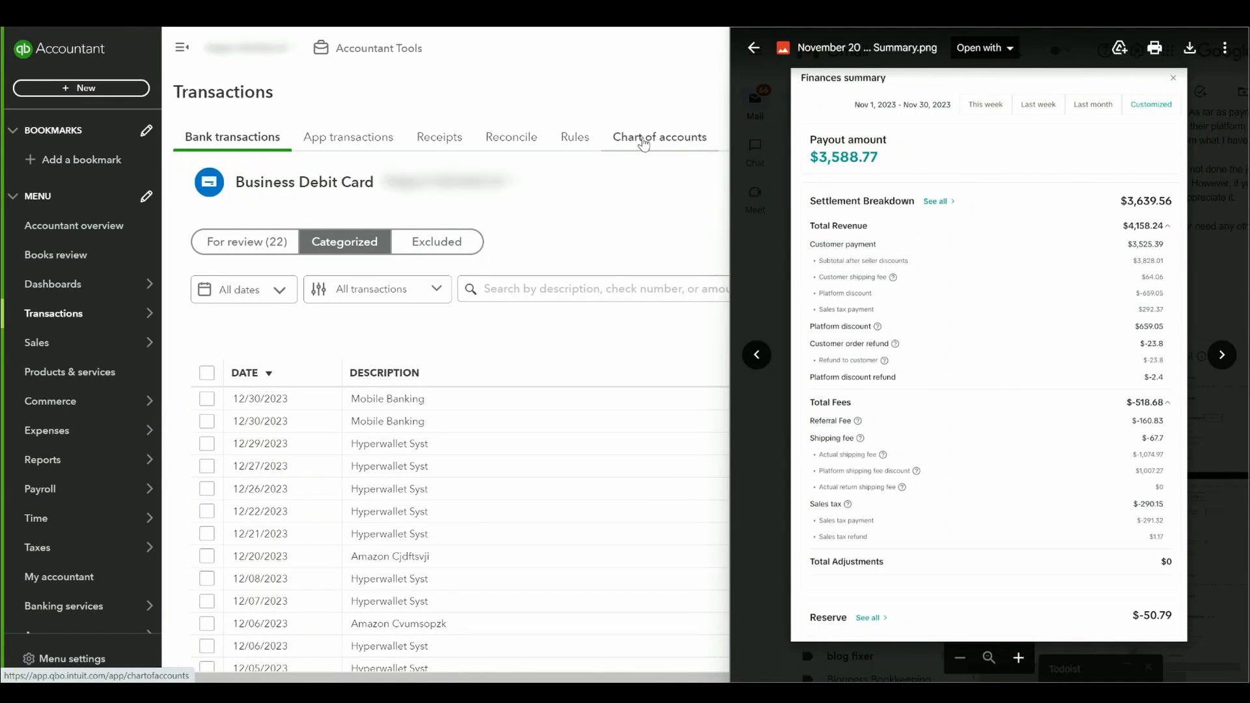
Step: Start importing accounts into the chart of accounts and upload the file Chart of Accounts - TikTok - Copy of Chart of Accounts - Etsy.csv
left_click(643, 144)
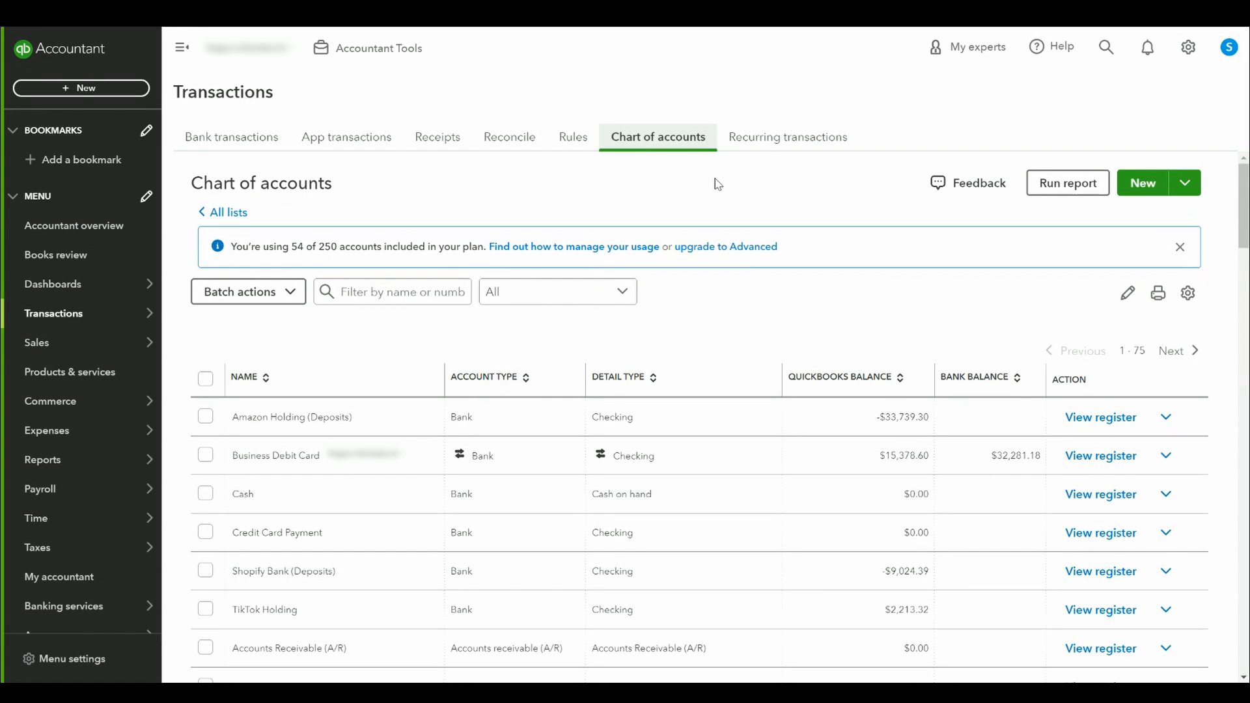
left_click(1186, 186)
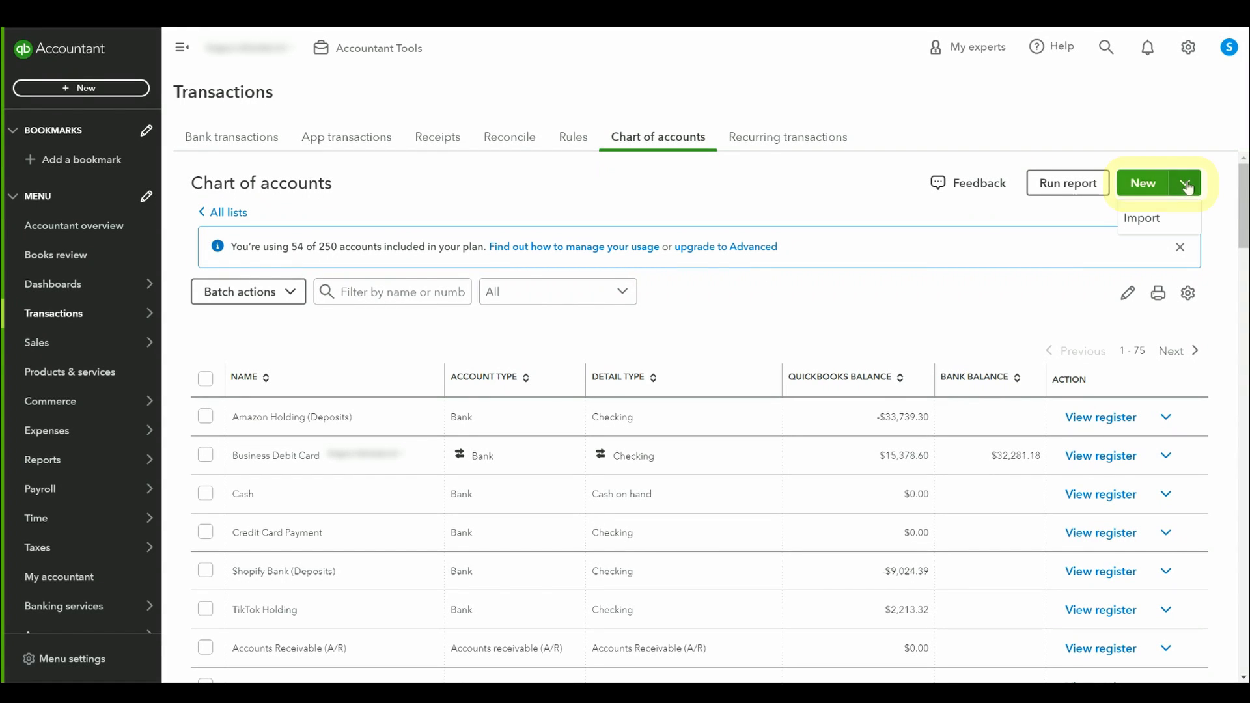
left_click(1141, 224)
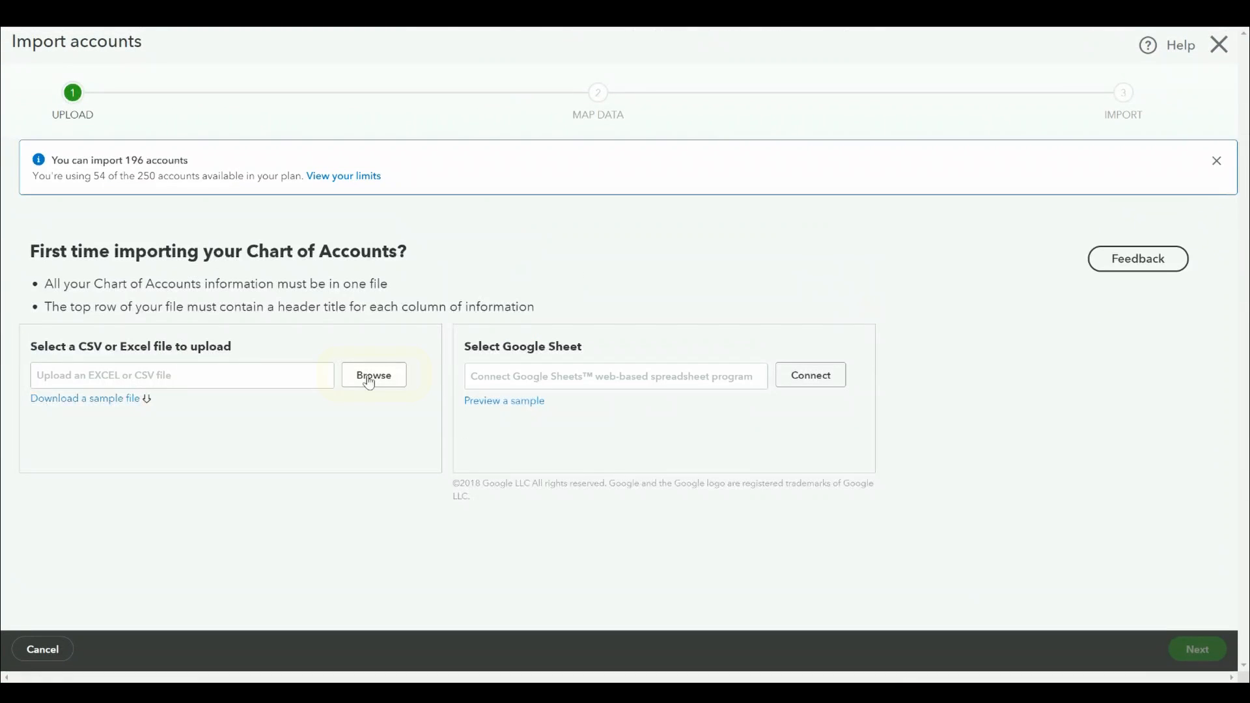
left_click(370, 381)
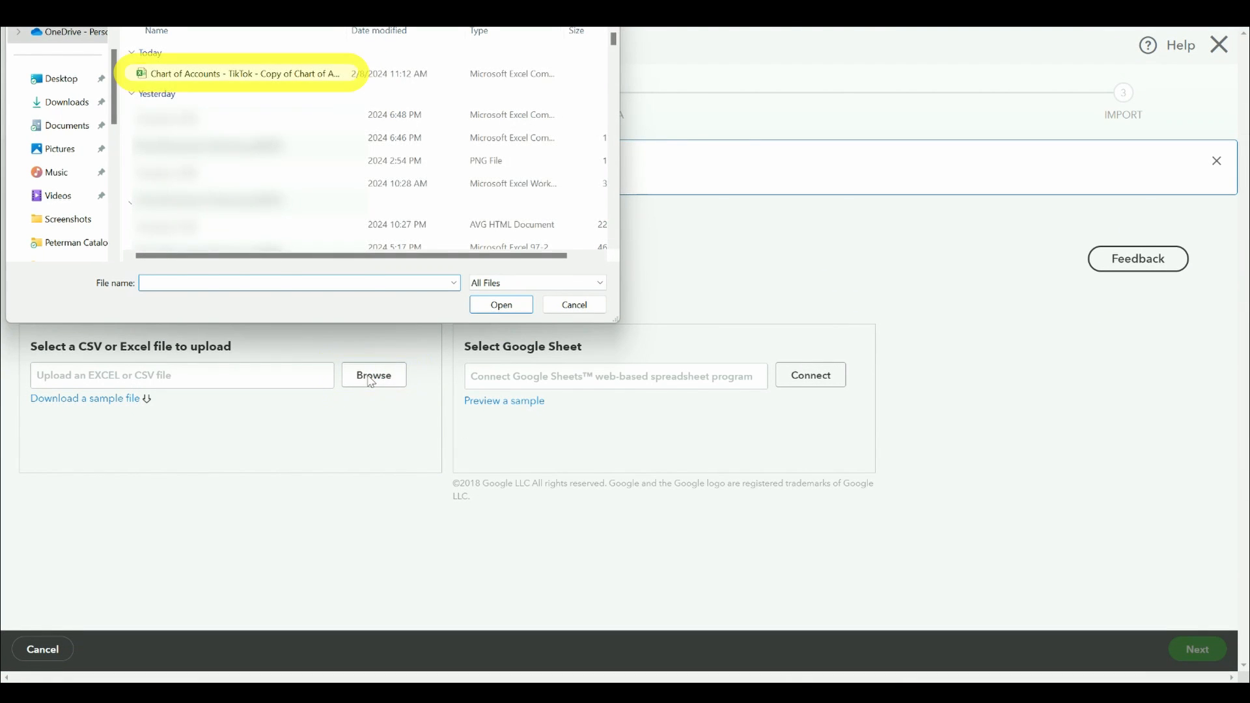
double_click(230, 73)
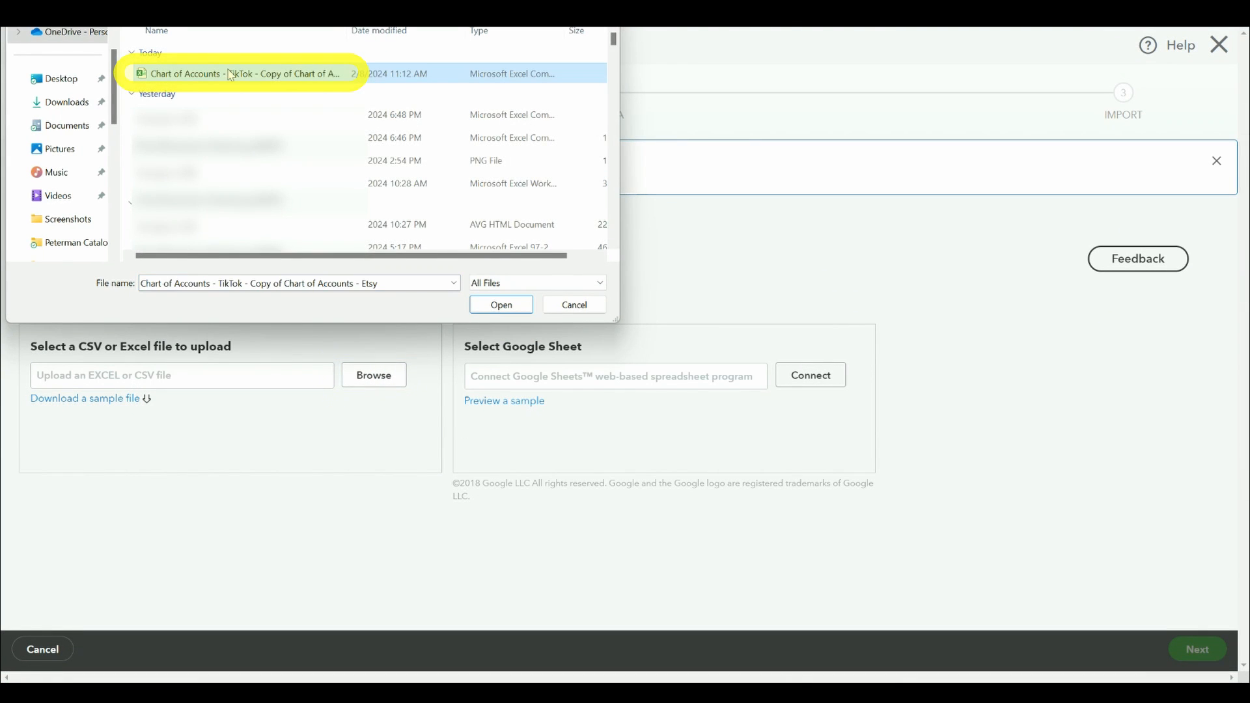
Step: Keep the suggested field mapping and try to import the 15 TikTok accounts
left_click(1205, 649)
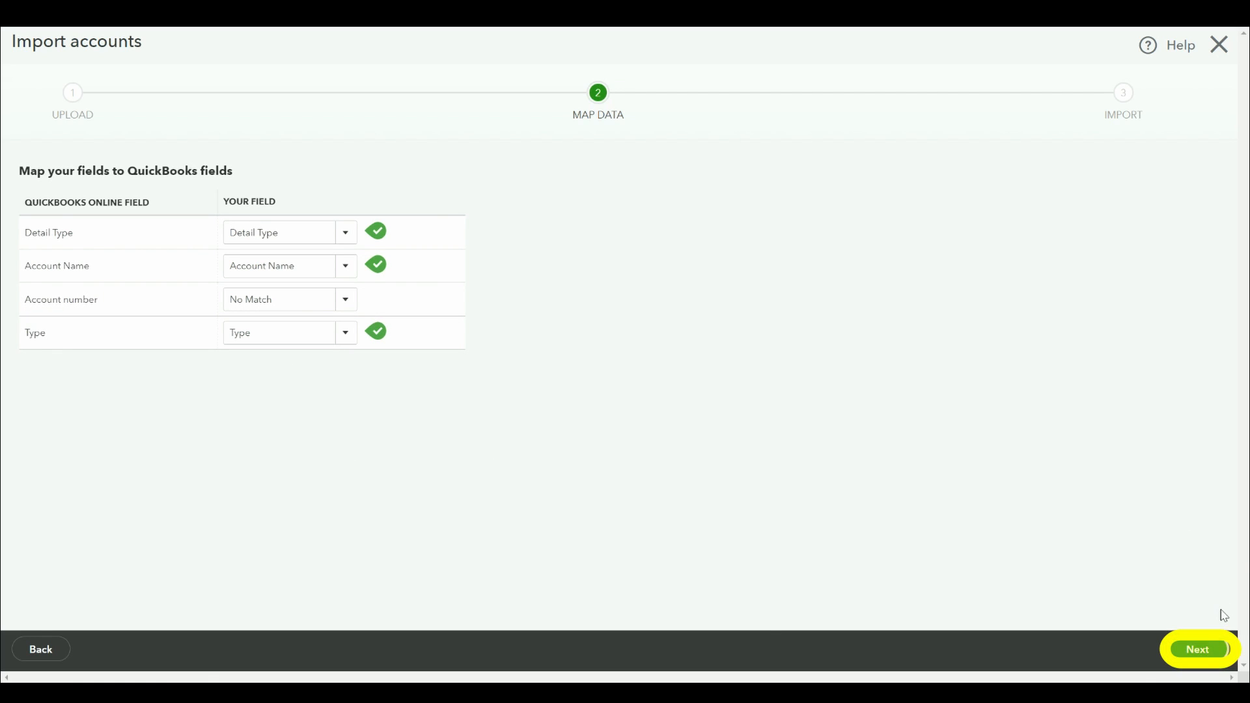
left_click(1195, 649)
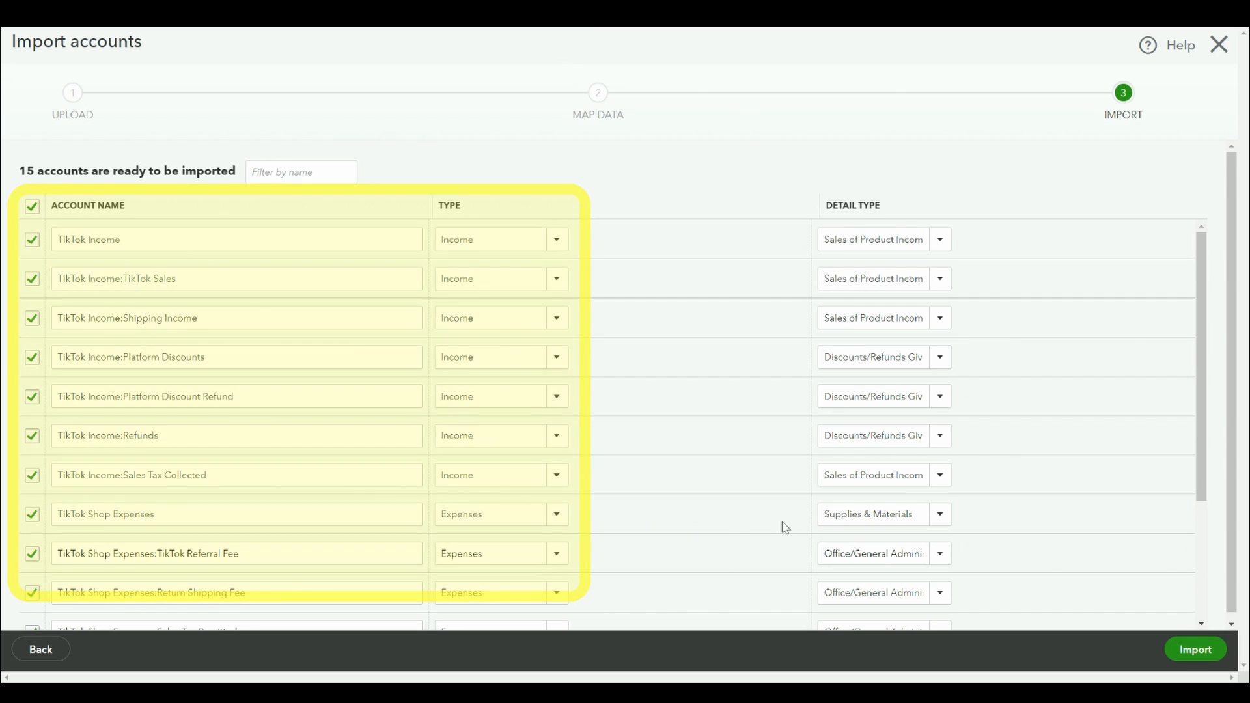
left_click(1196, 649)
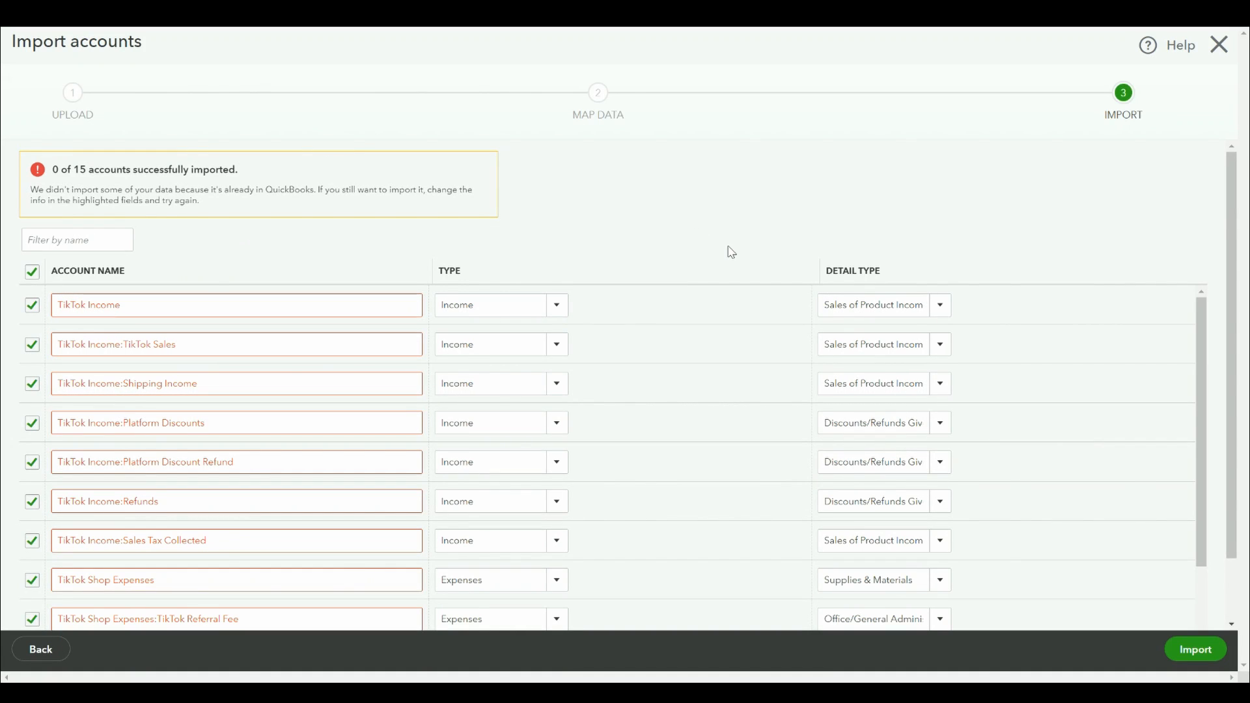
Step: Leave the import wizard without saving
left_click(1202, 663)
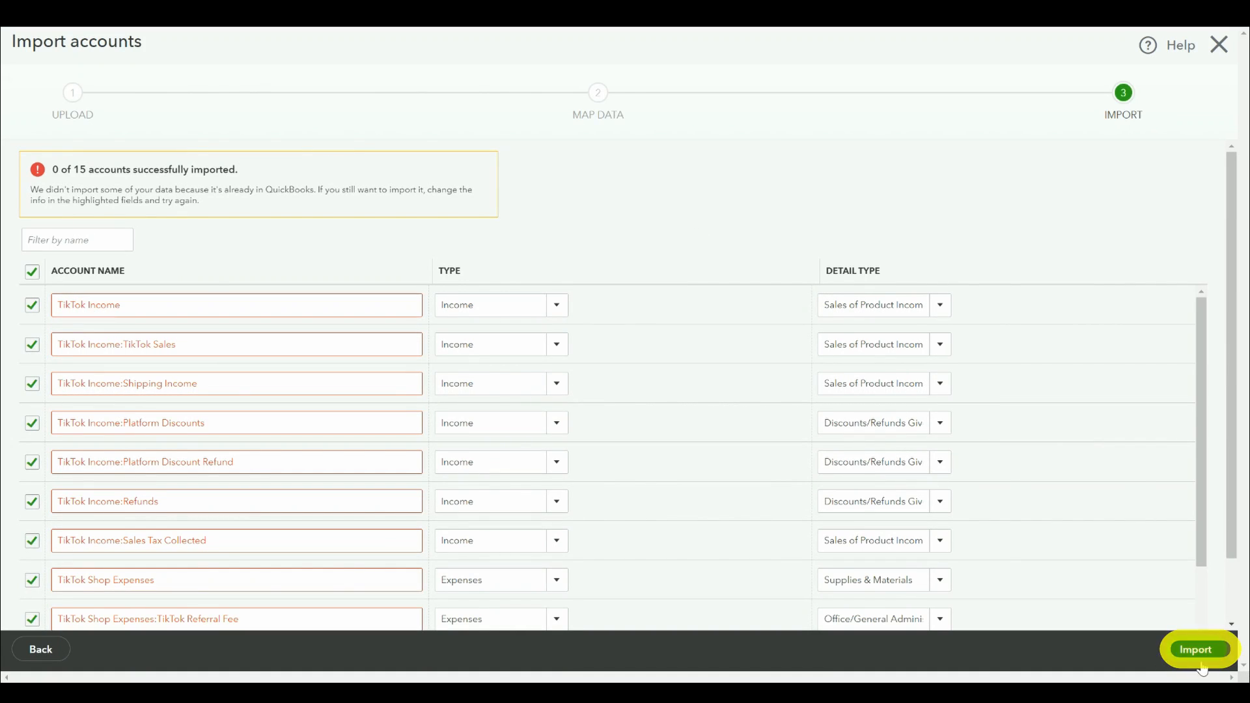
left_click(1219, 51)
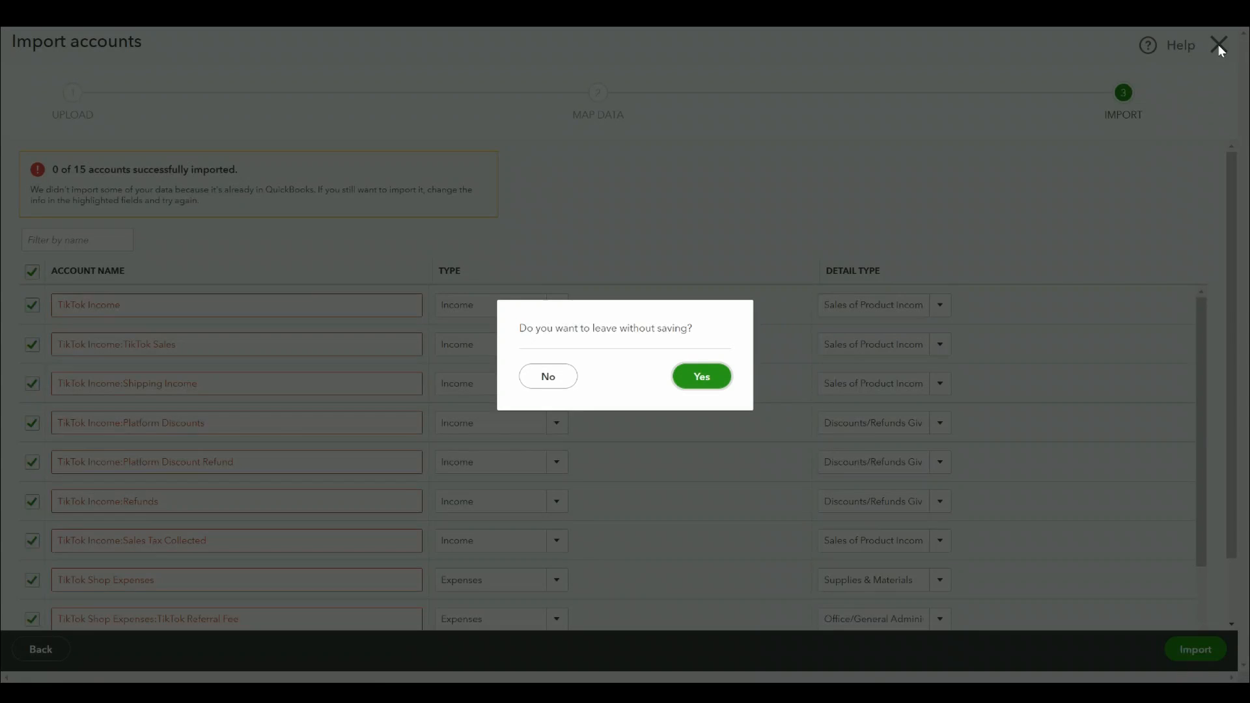
left_click(702, 378)
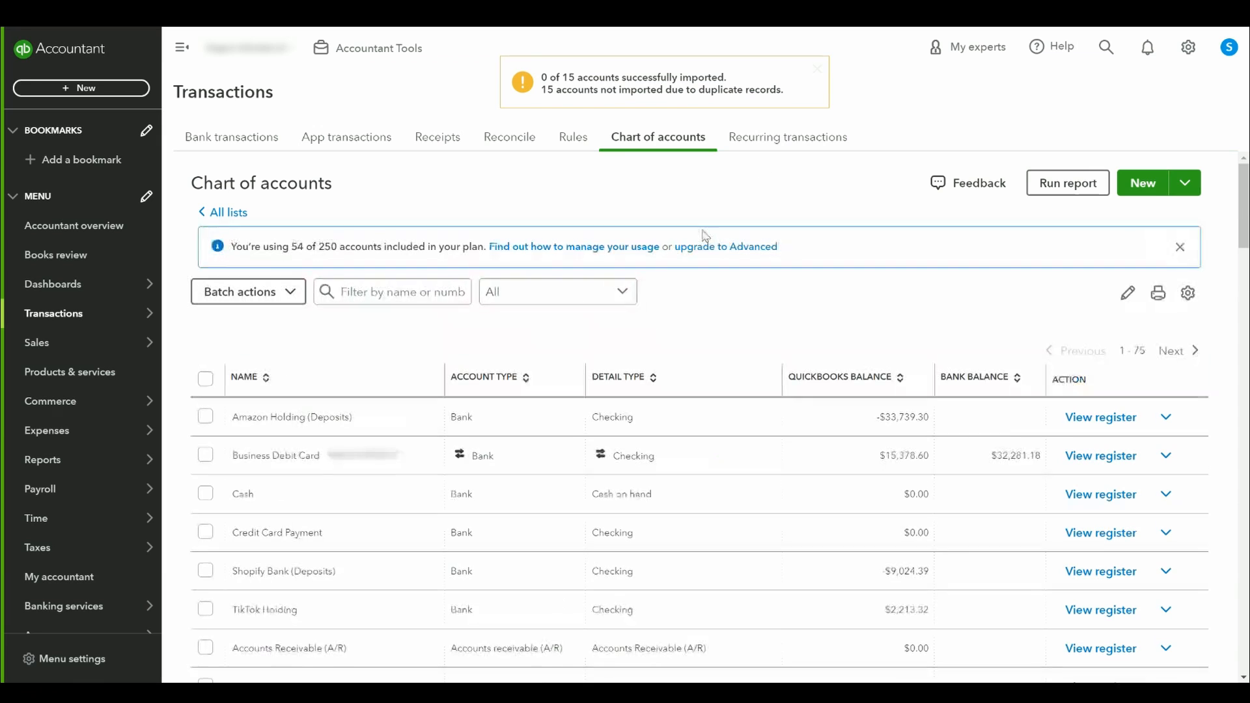
Step: Select the seven Hyperwallet Syst transactions dated 11/25/2023 through 12/01/2023 awaiting review on the business debit card
left_click(248, 145)
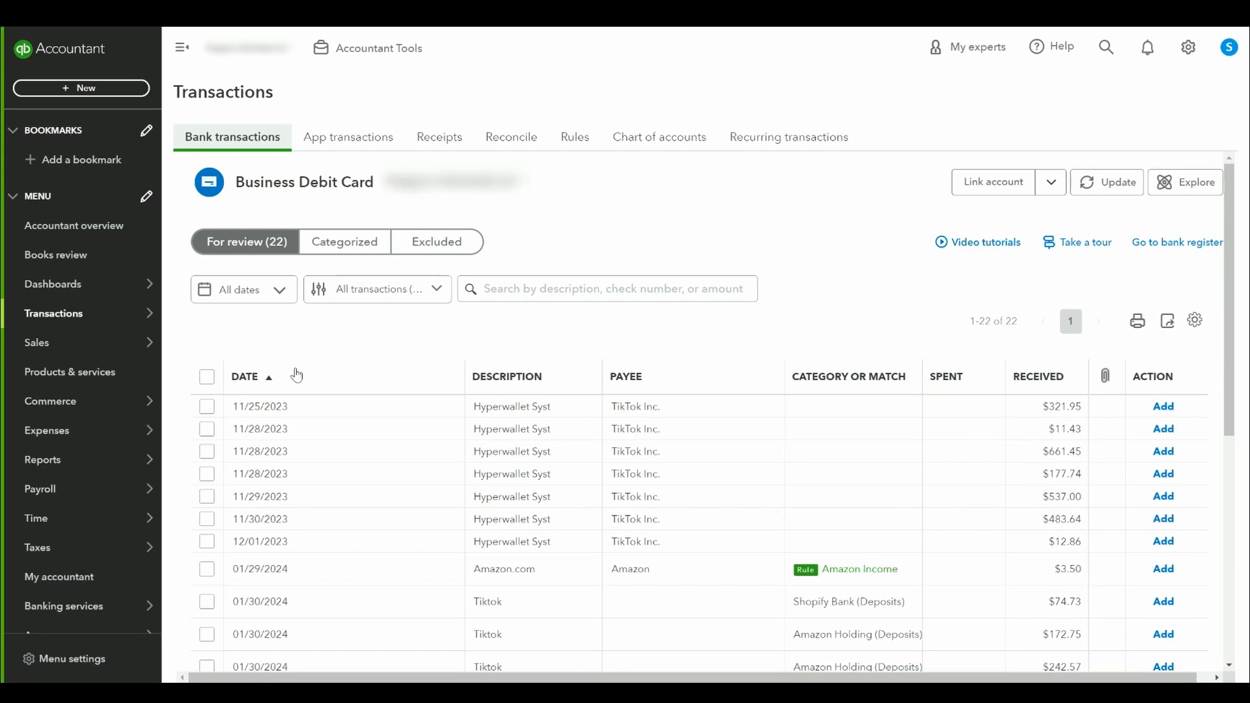
left_click(208, 406)
left_click(207, 397)
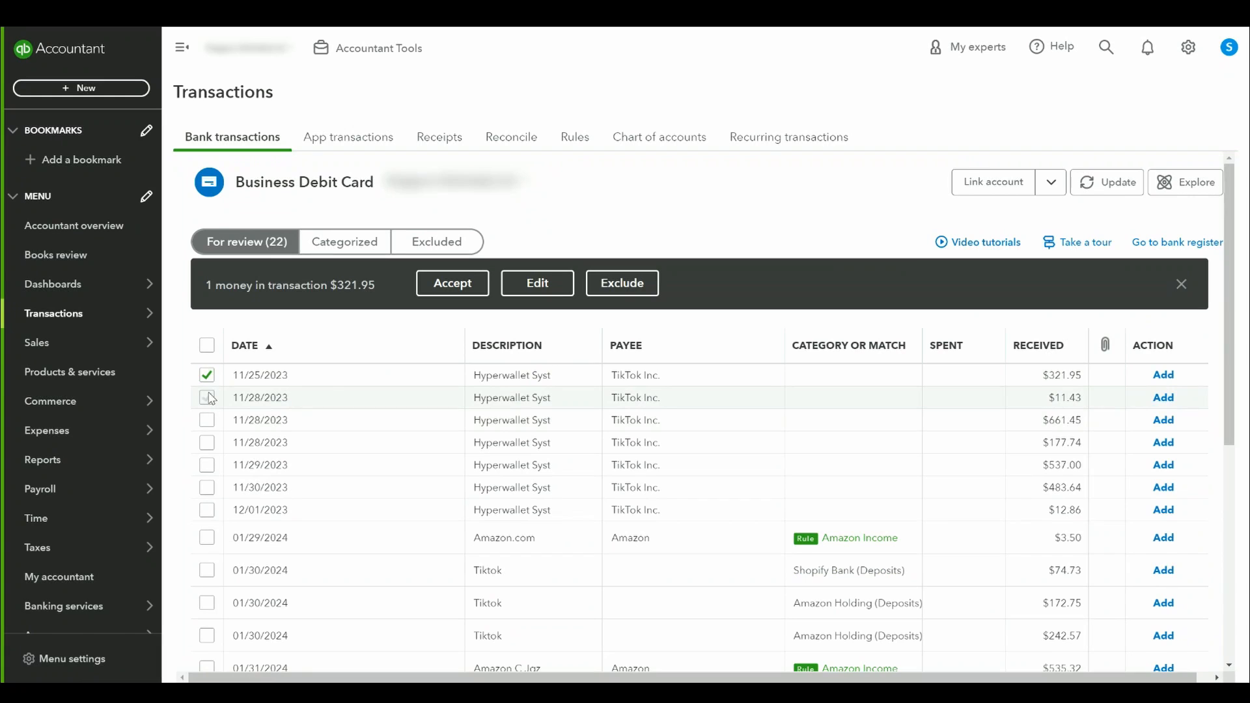
left_click(208, 421)
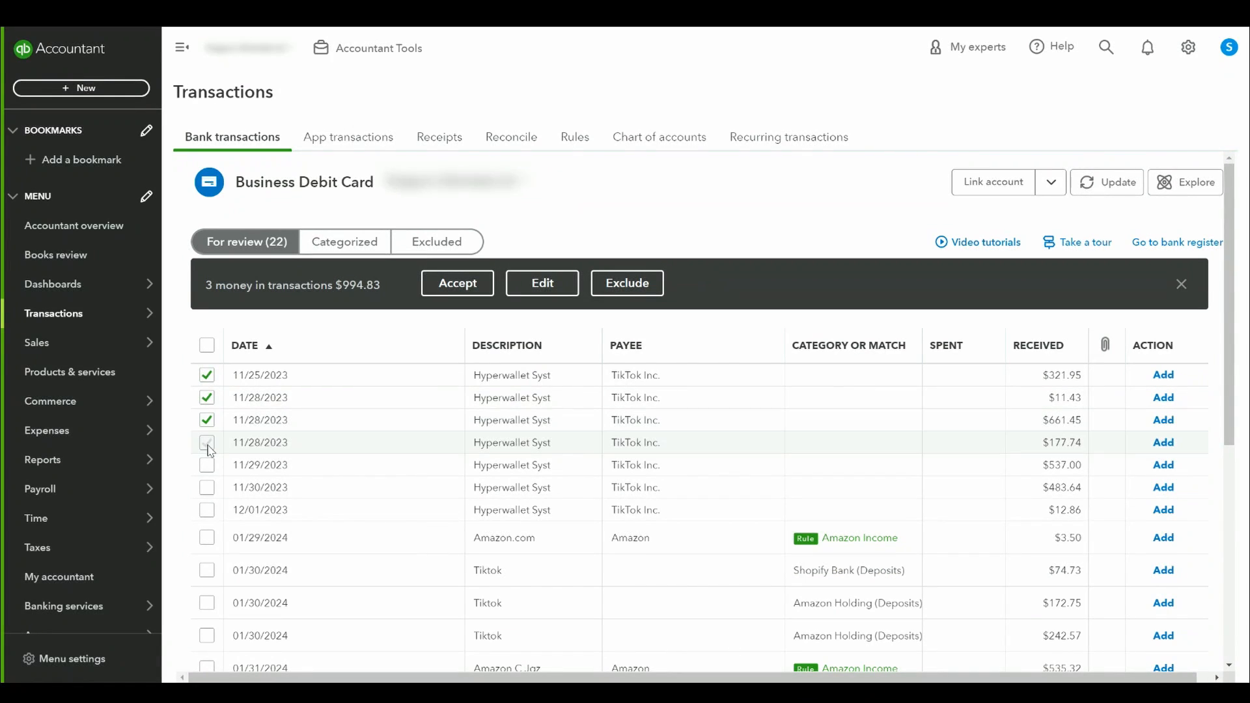
left_click(208, 444)
left_click(207, 466)
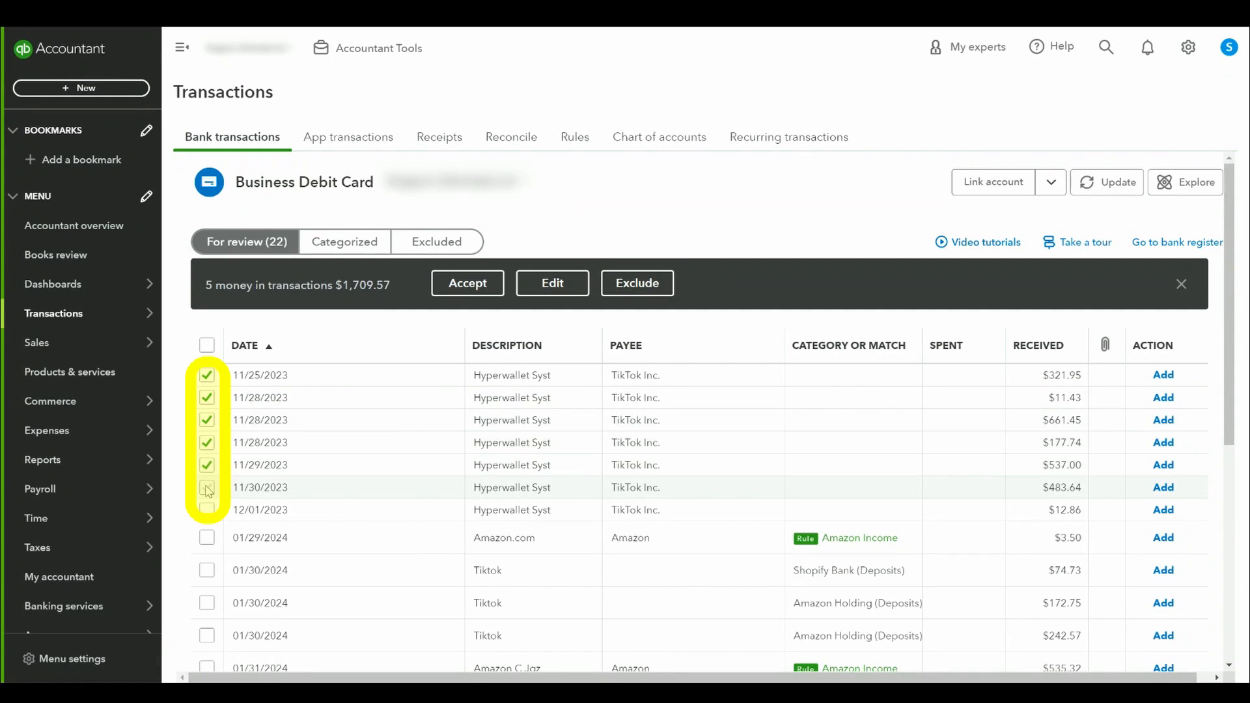
left_click(207, 487)
left_click(207, 509)
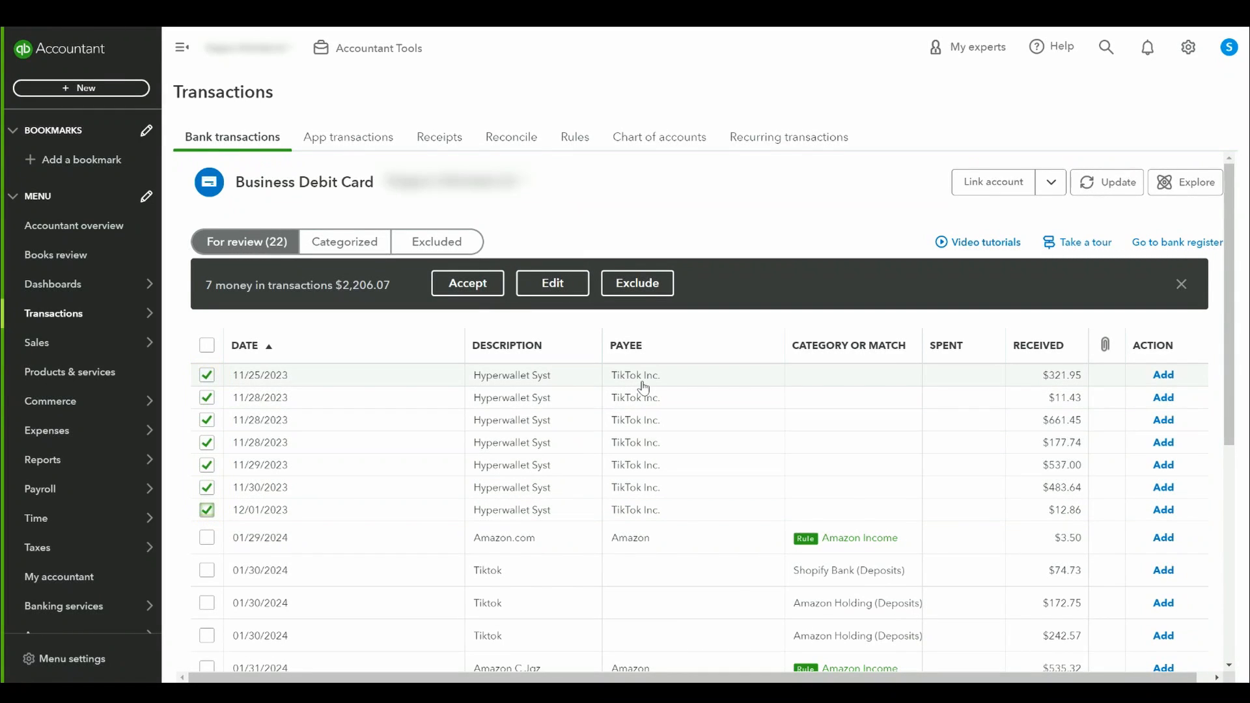
Step: Batch-edit the selected transactions as Deposits to the TikTok Holding account, accept them, and dismiss the category rule prompt
left_click(550, 285)
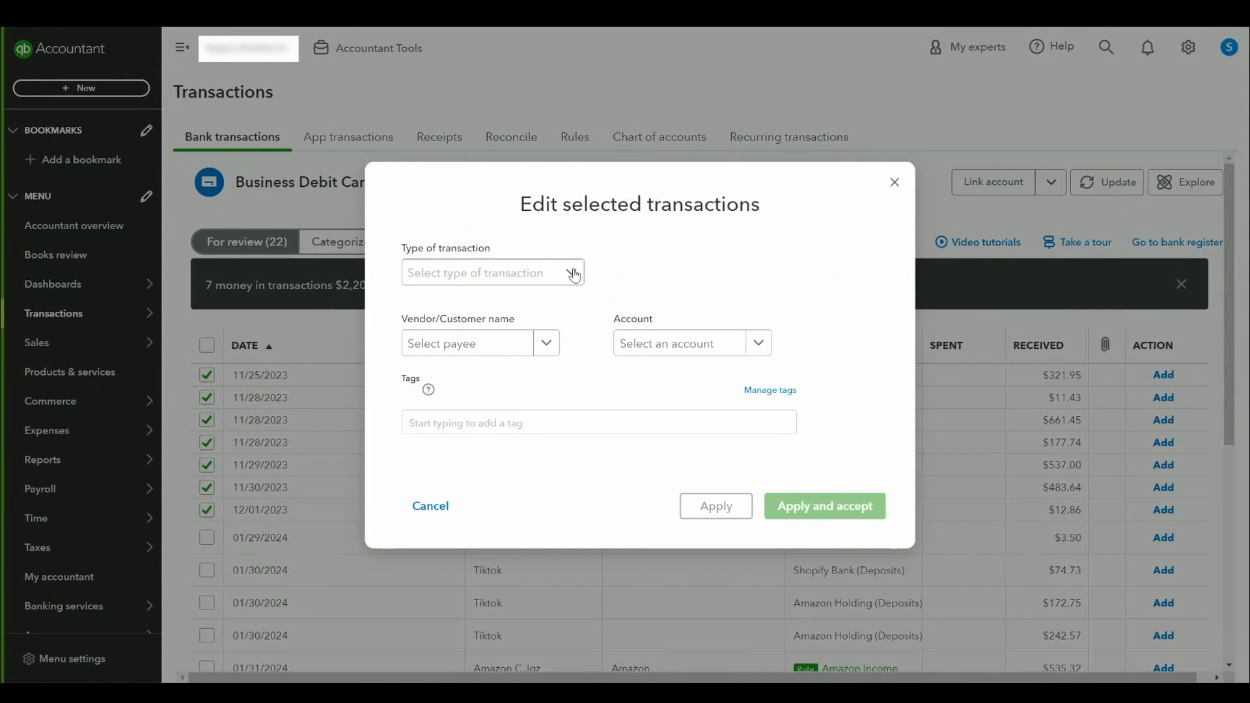
left_click(575, 276)
left_click(493, 307)
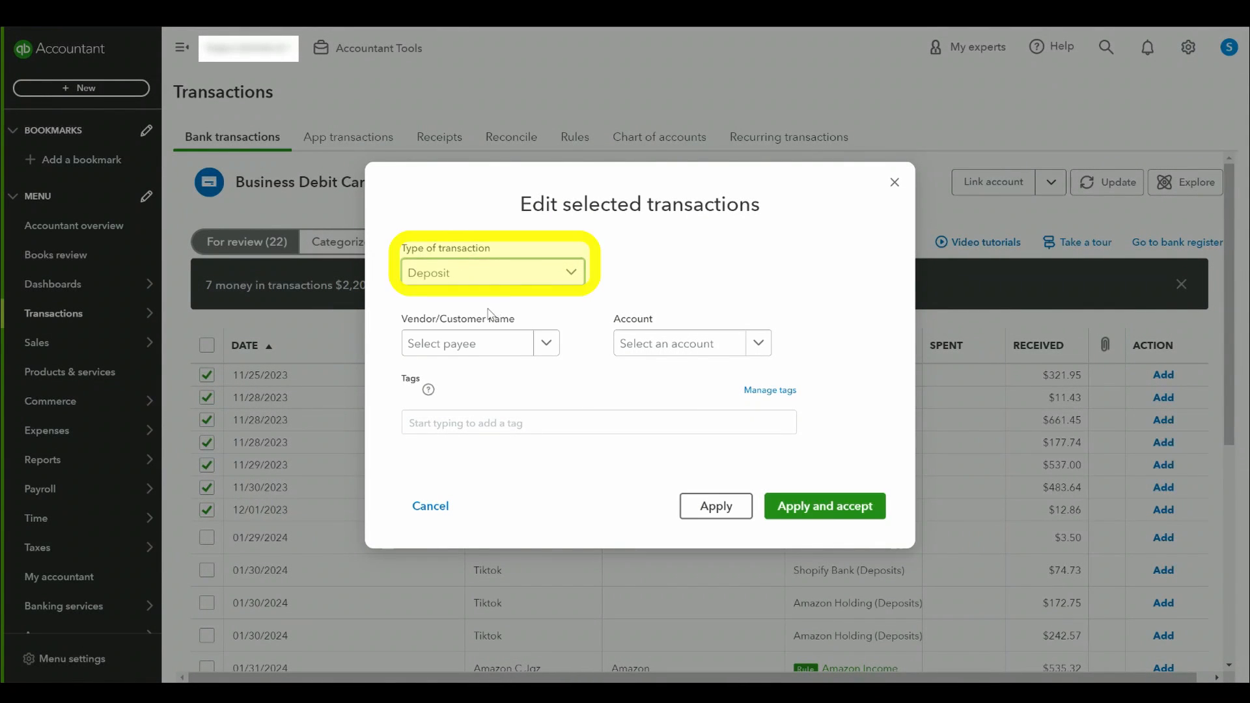
left_click(691, 342)
type("t")
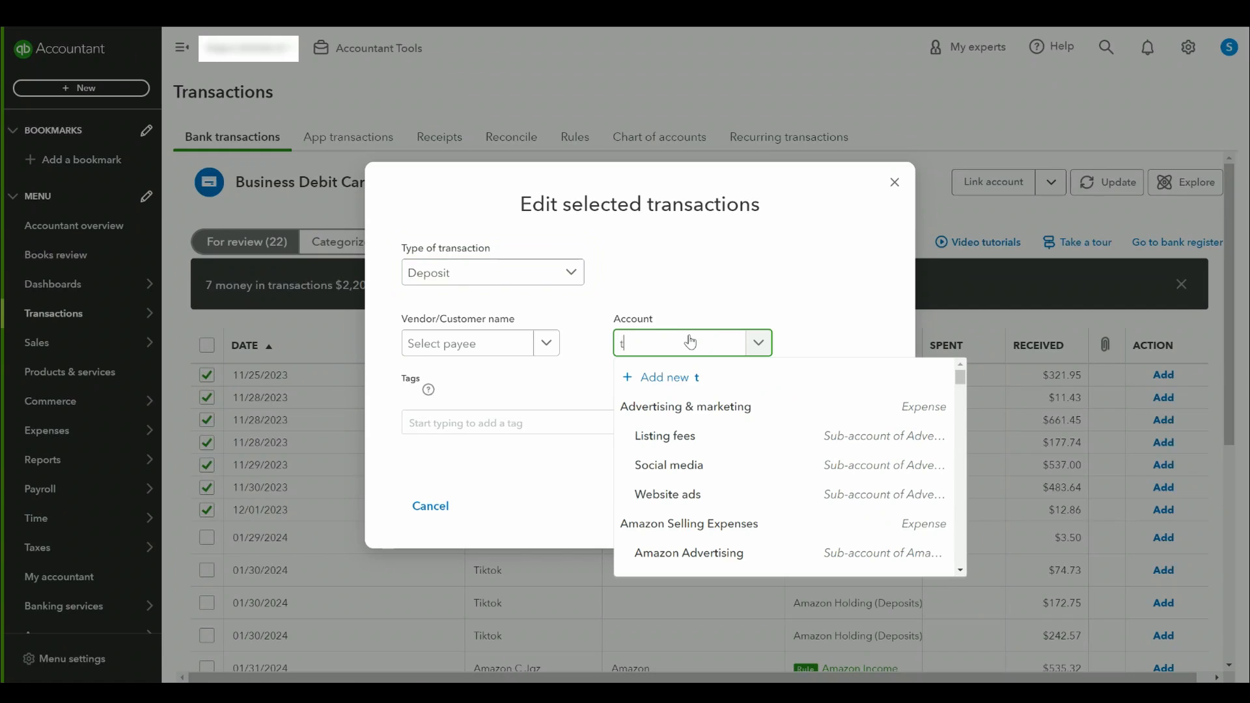
type("ik")
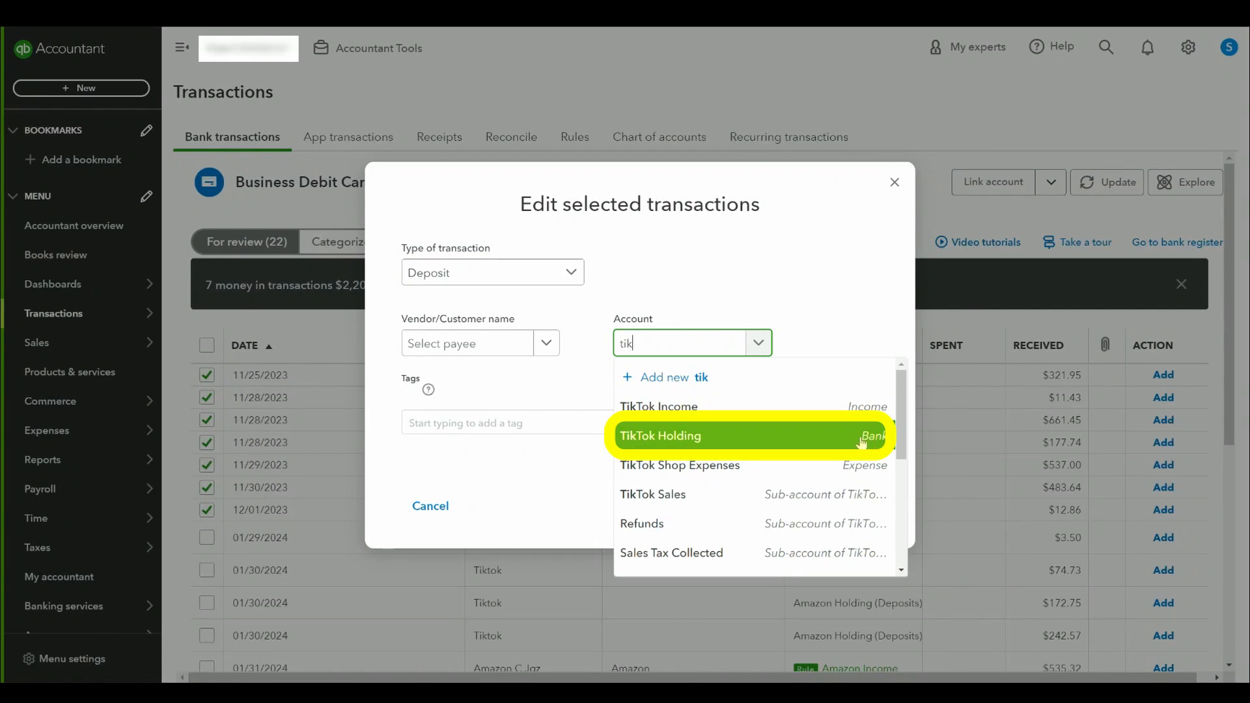
left_click(861, 443)
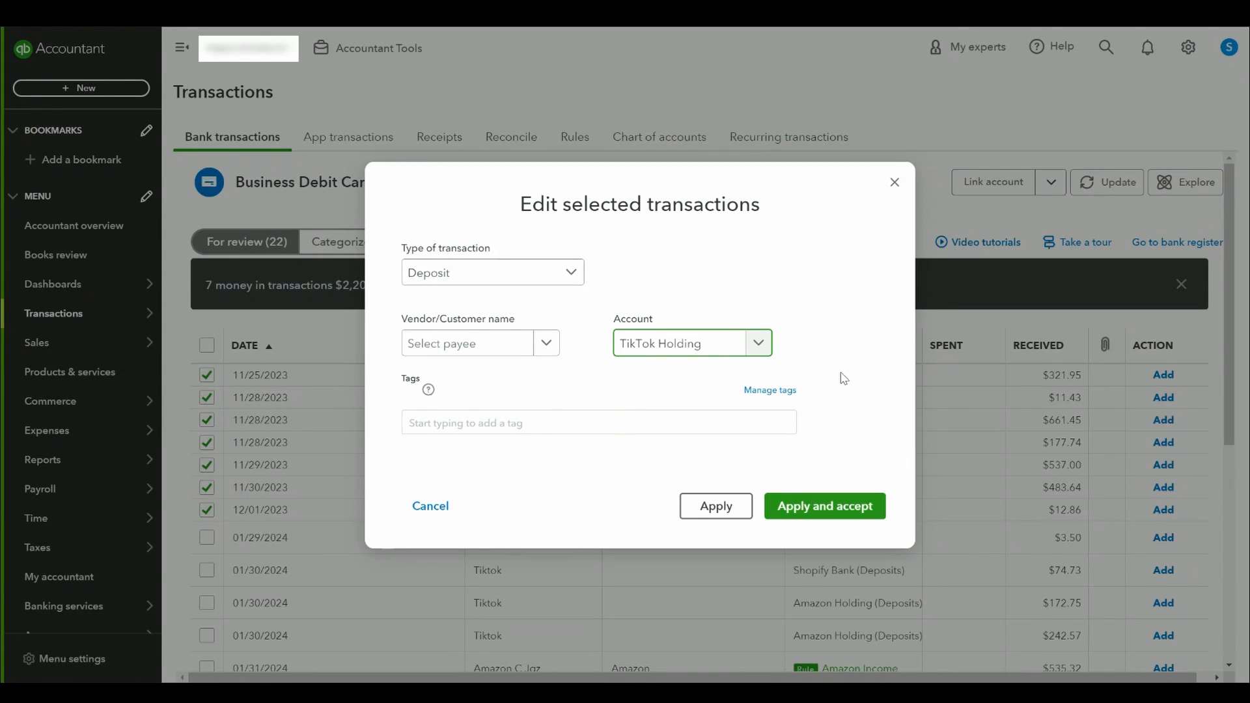
left_click(822, 509)
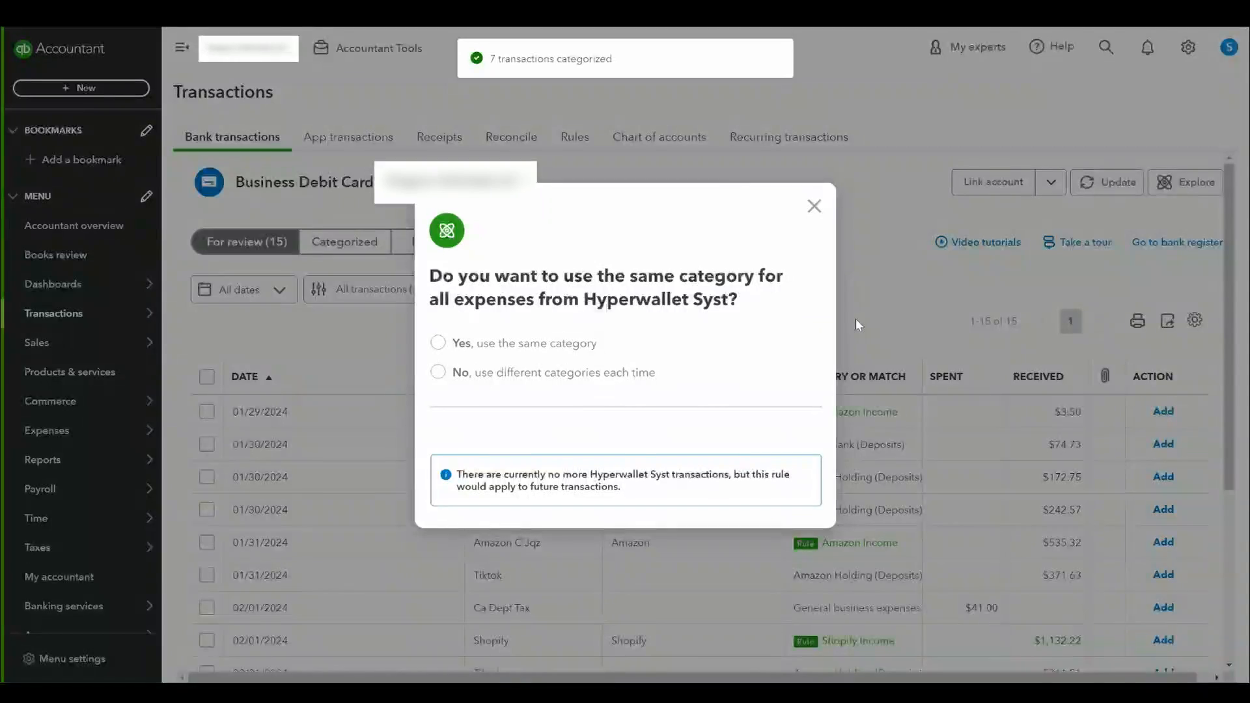
left_click(814, 206)
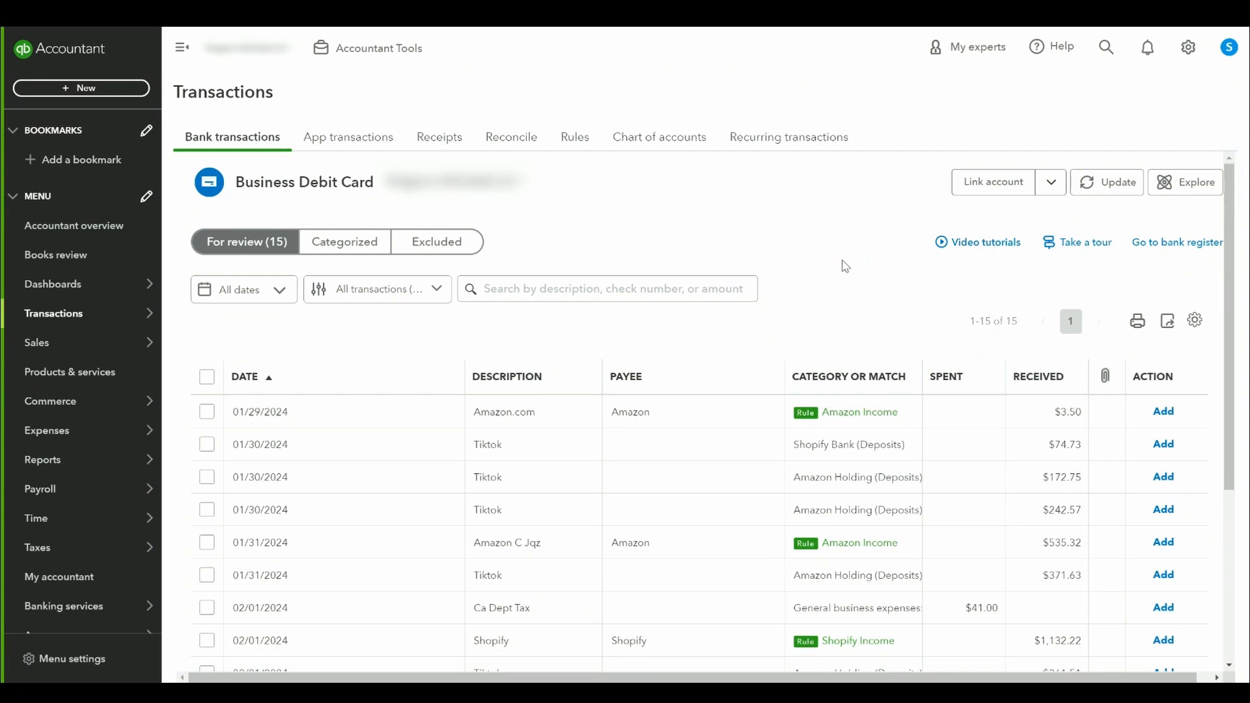
Step: Open the bank register and switch it to the TikTok Holding account
left_click(1177, 243)
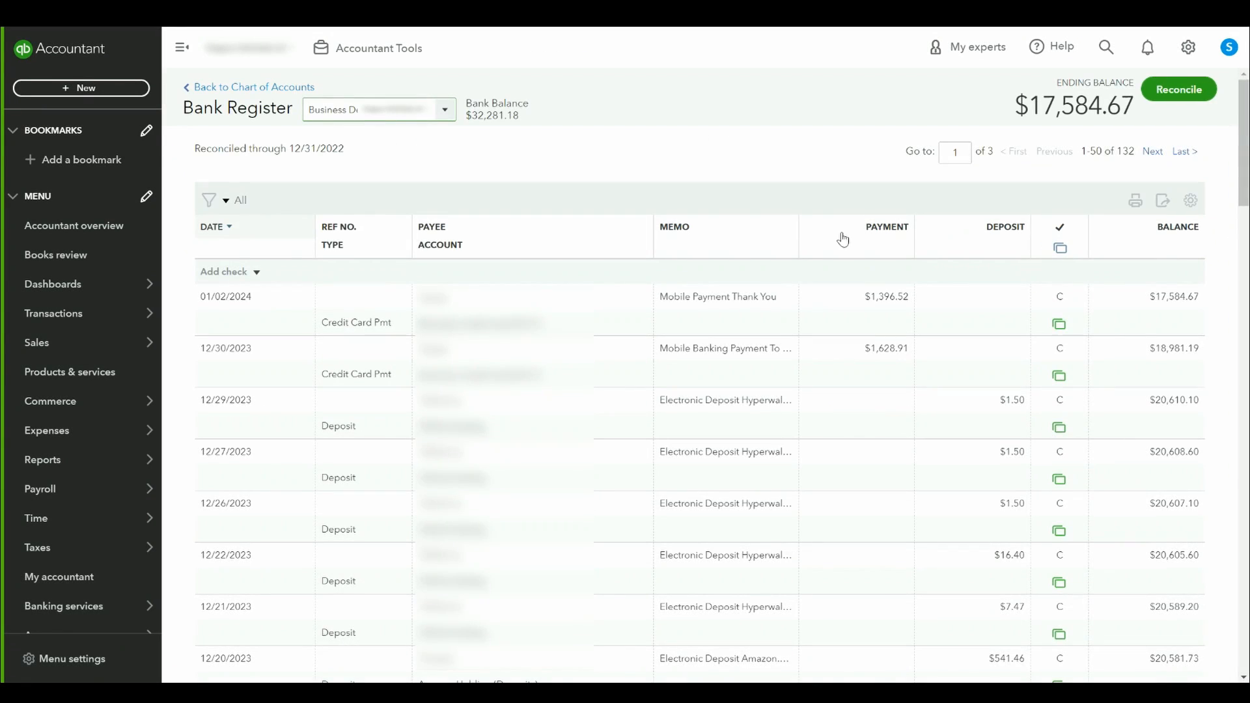
left_click(445, 110)
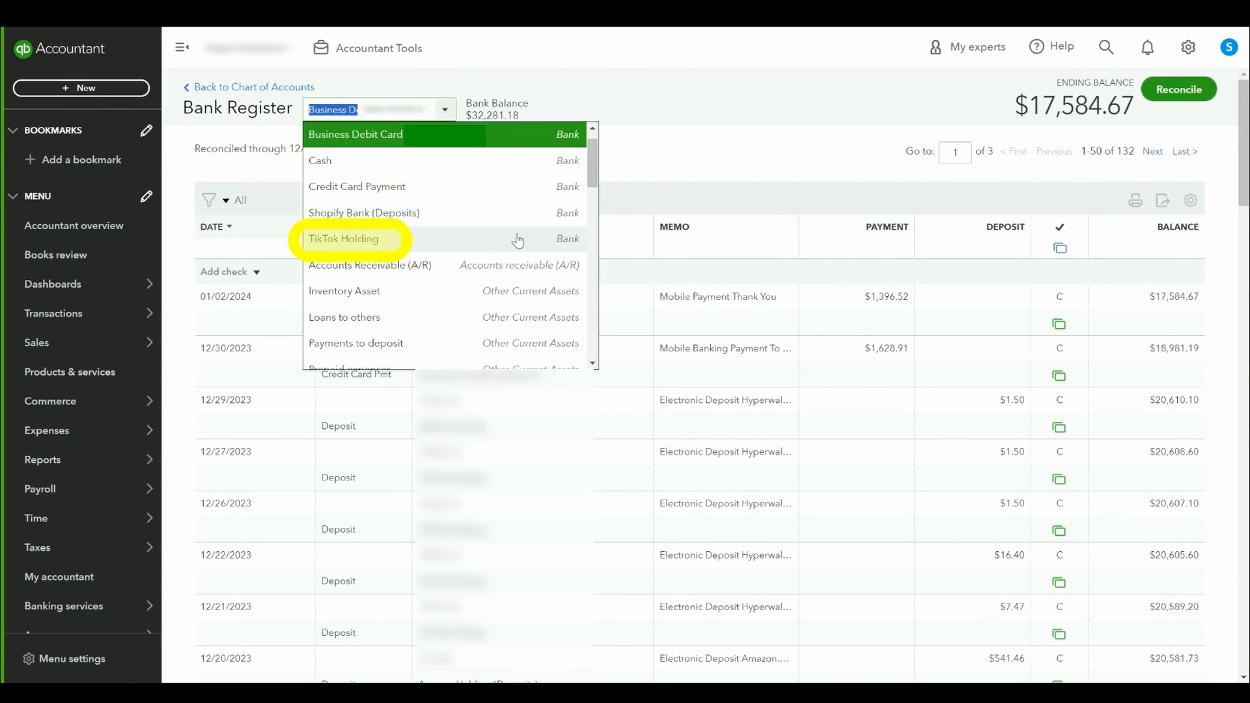
mouse_move(148, 313)
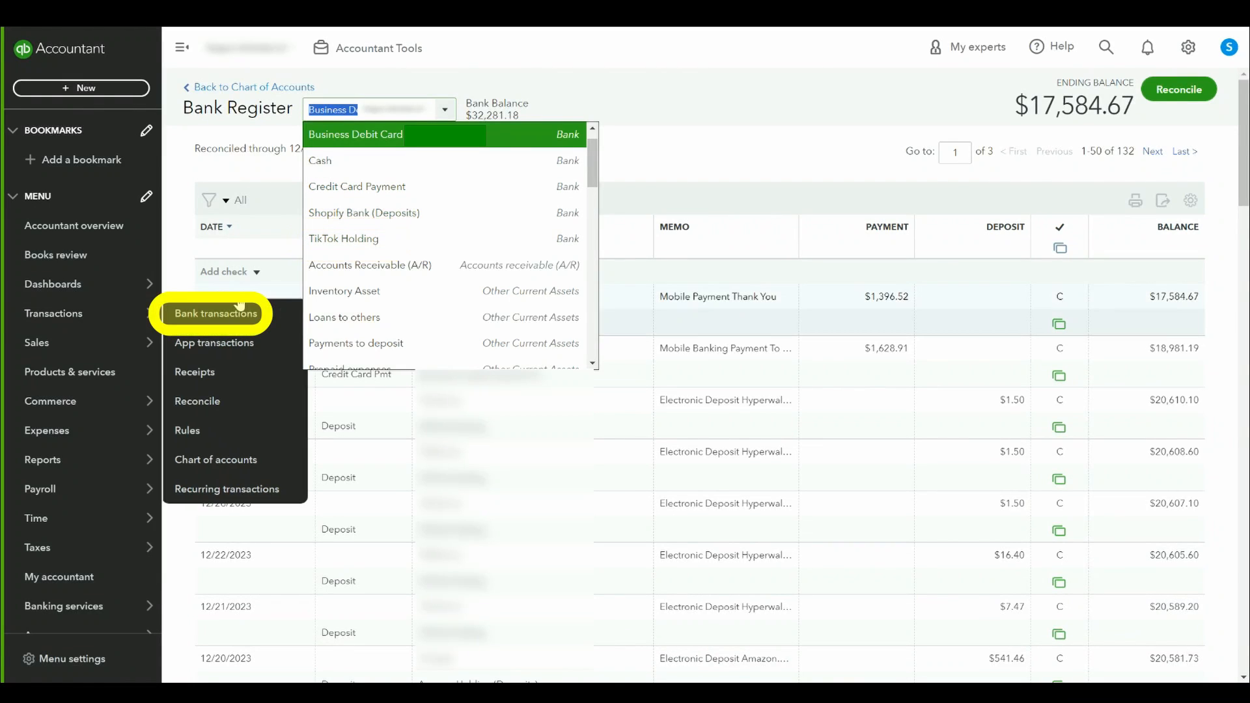
left_click(452, 240)
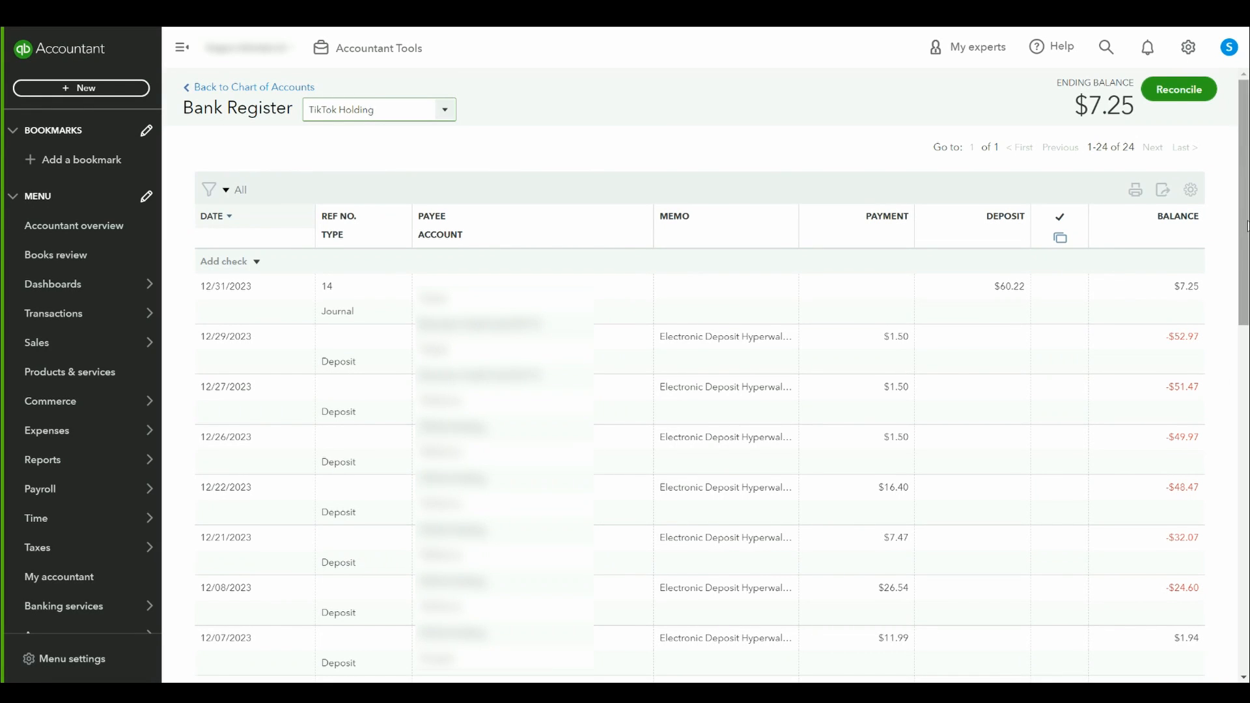
Step: Open the 10/31/2023 journal entry at the end of the TikTok Holding register
left_click_drag(1246, 228, 1241, 627)
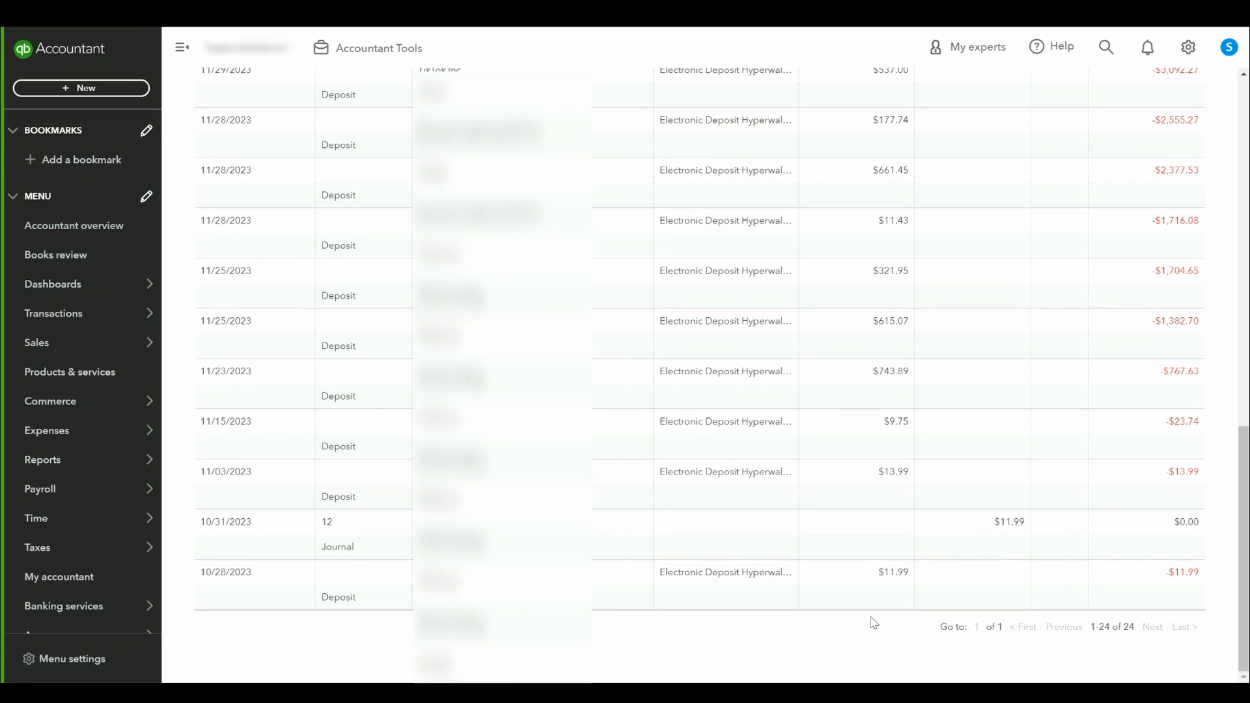
left_click(1007, 524)
left_click(1042, 588)
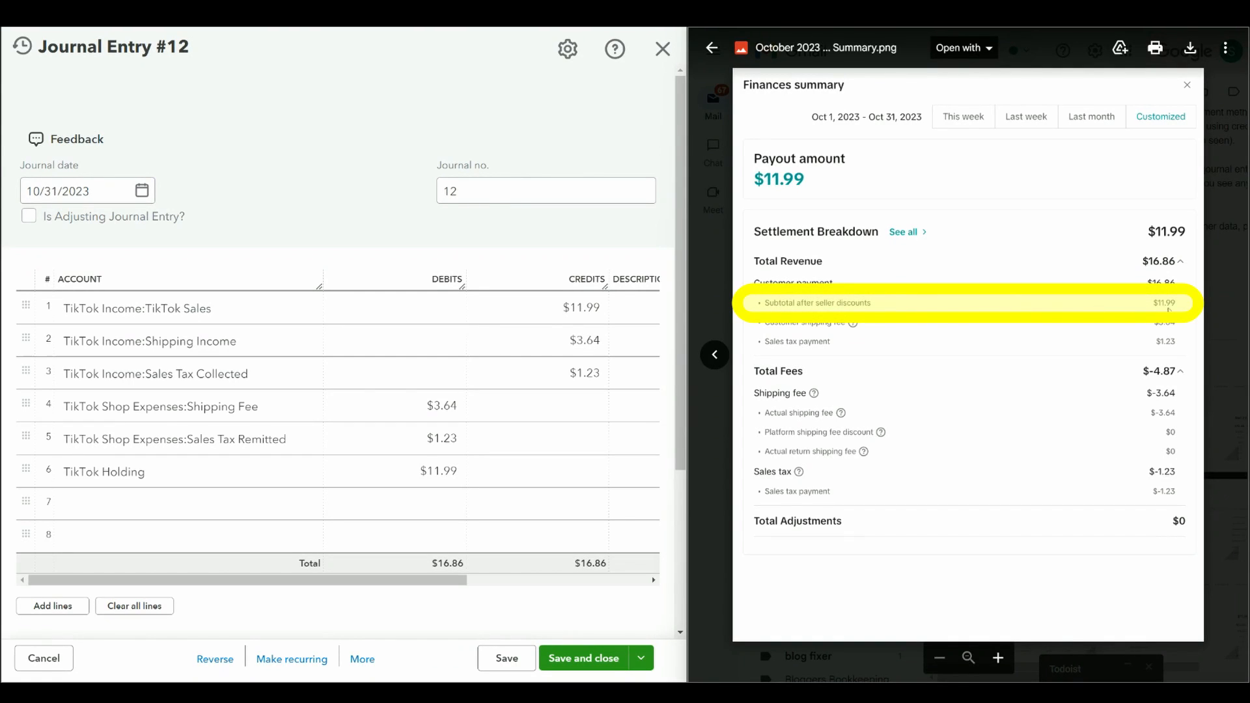
Step: Inspect the journal entry's account lines and the account list against the October 2023 finances summary
left_click(625, 341)
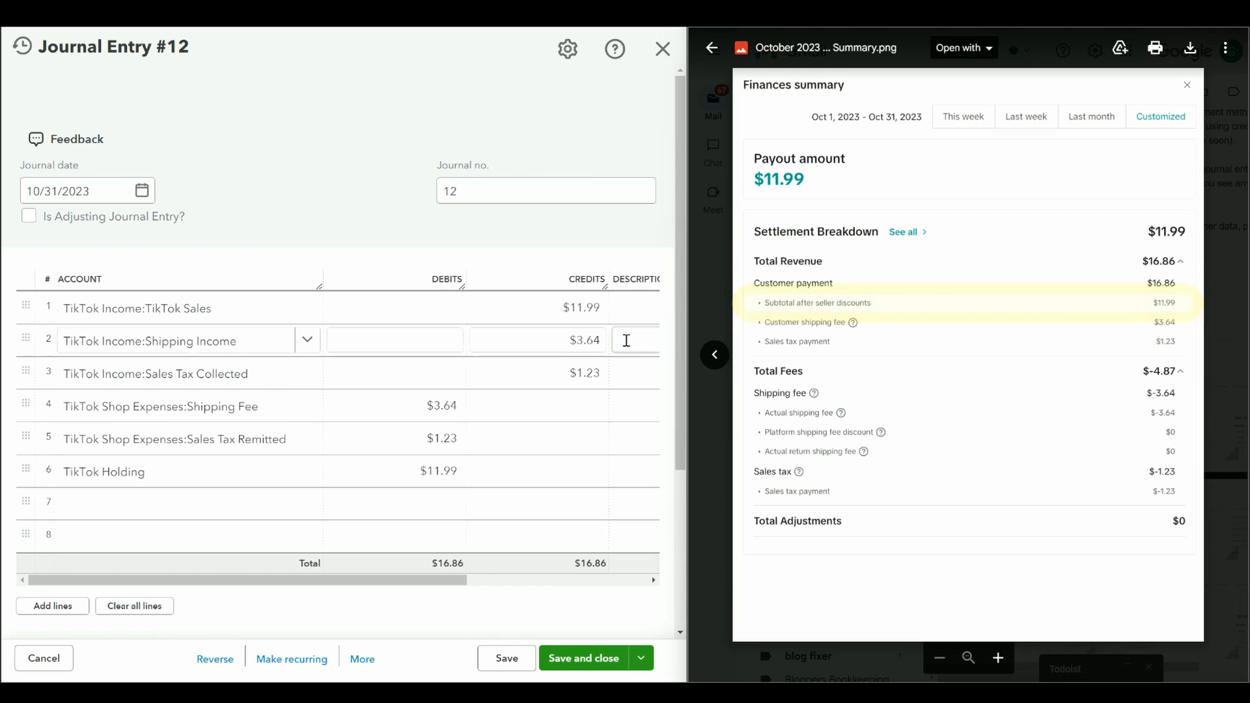
left_click(312, 305)
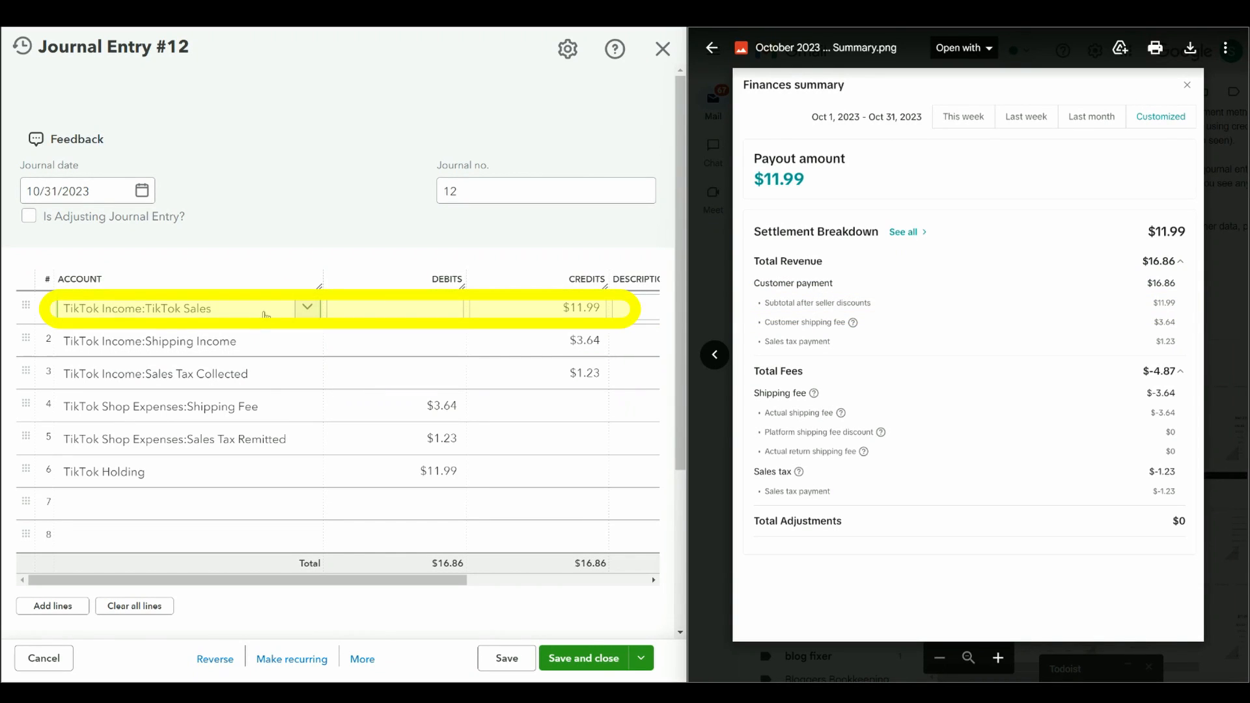
left_click(308, 311)
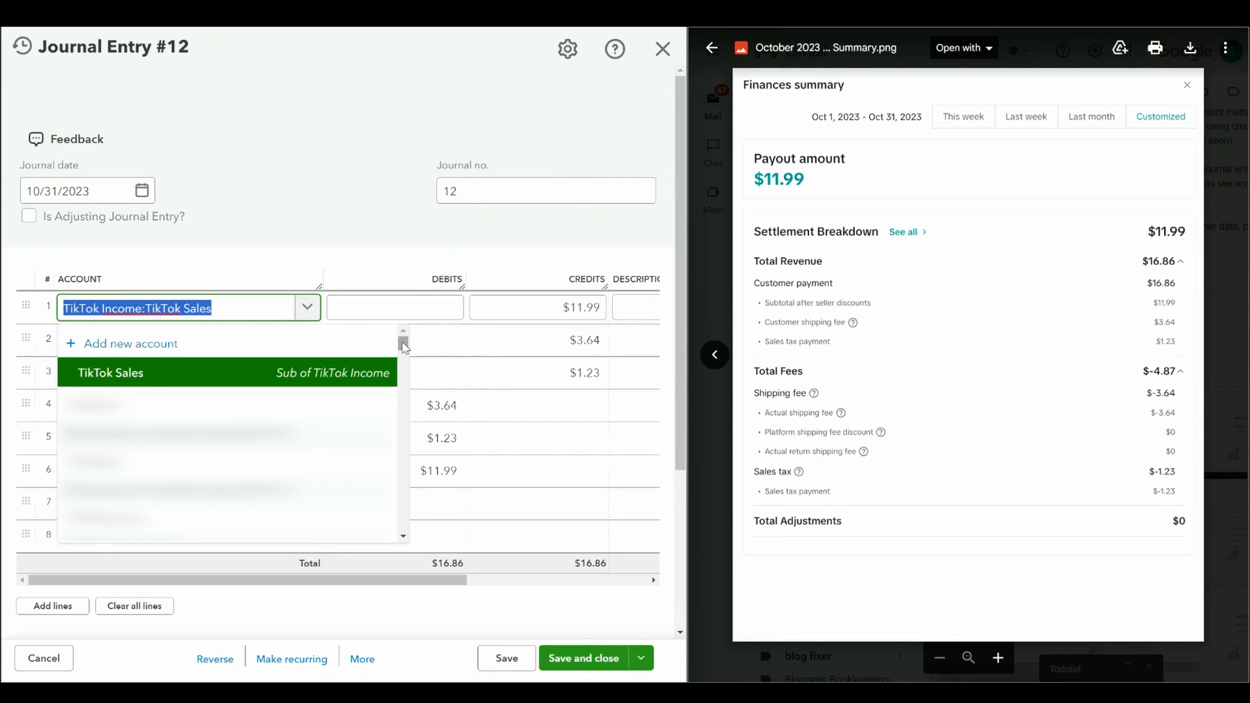
left_click_drag(403, 344, 402, 527)
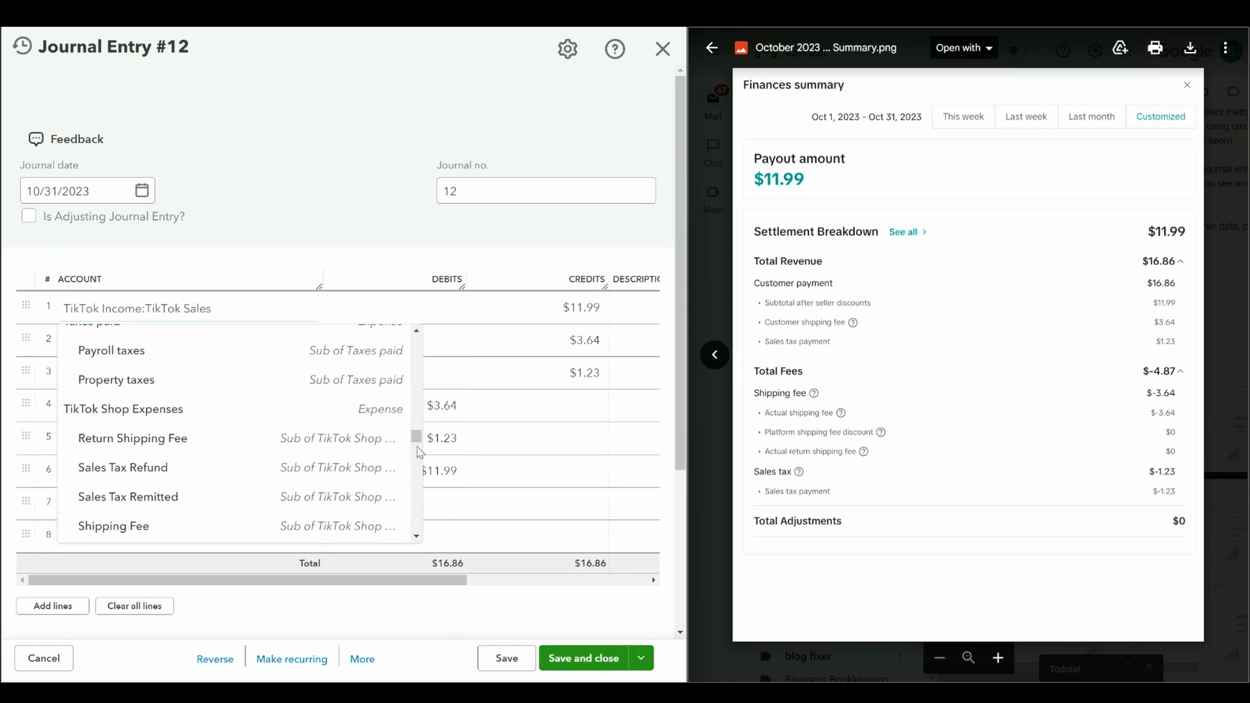
left_click_drag(416, 437, 414, 336)
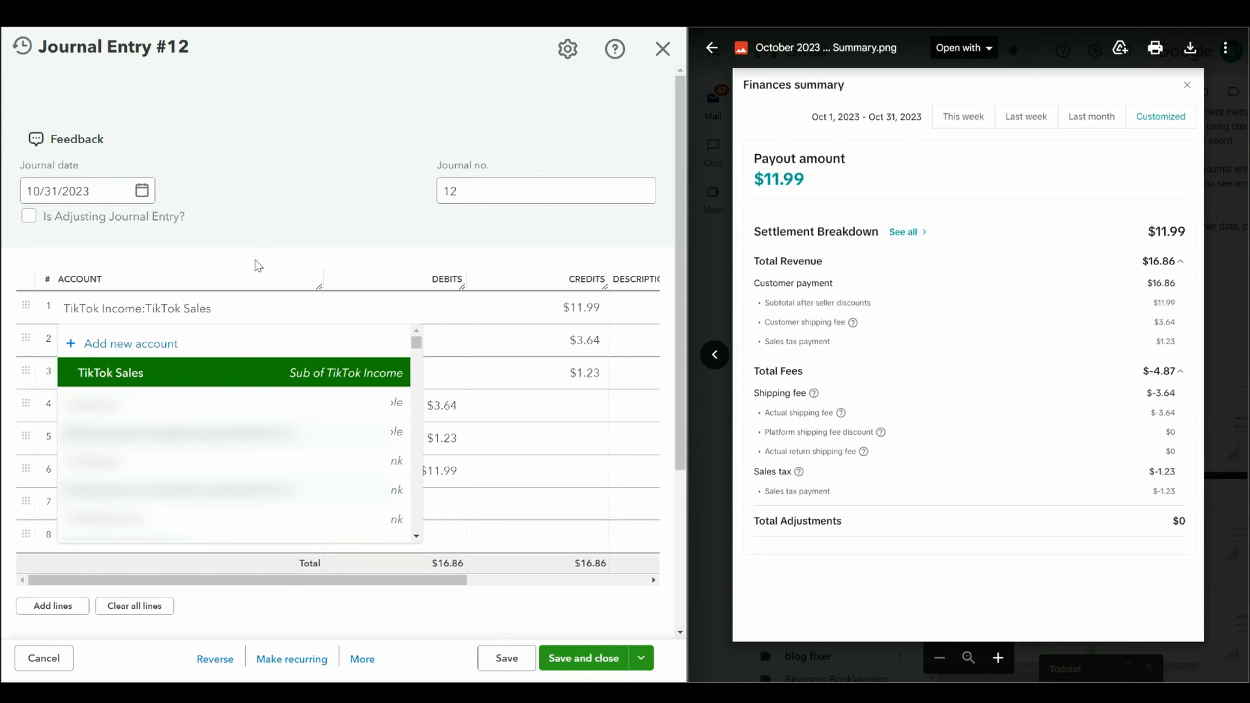
left_click(256, 262)
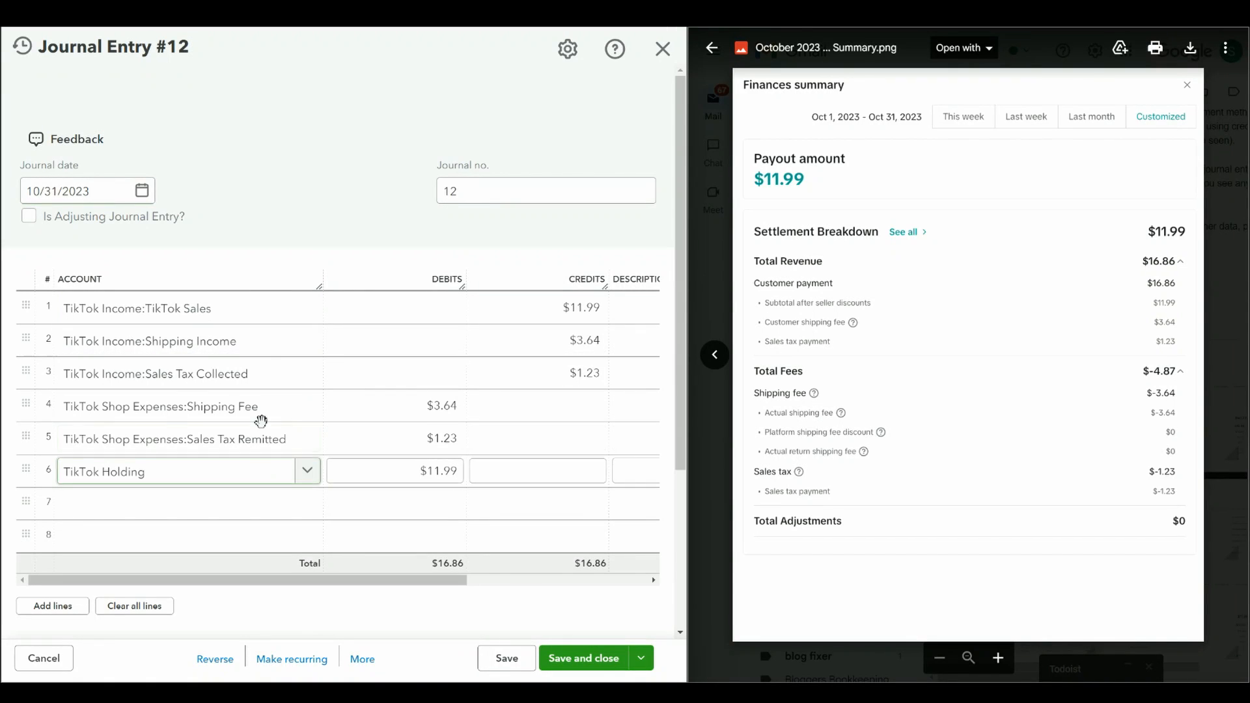
left_click(256, 313)
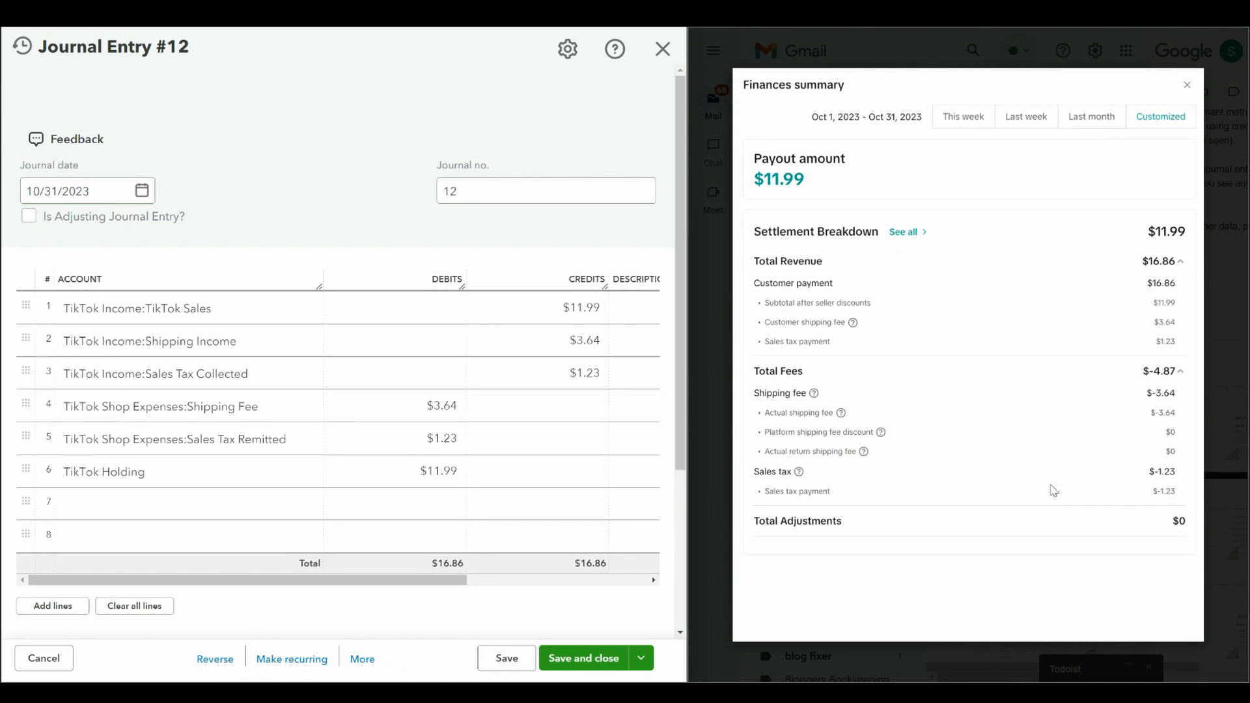
Step: Save and close the 10/31/2023 journal entry and select it in the TikTok Holding register
left_click(573, 370)
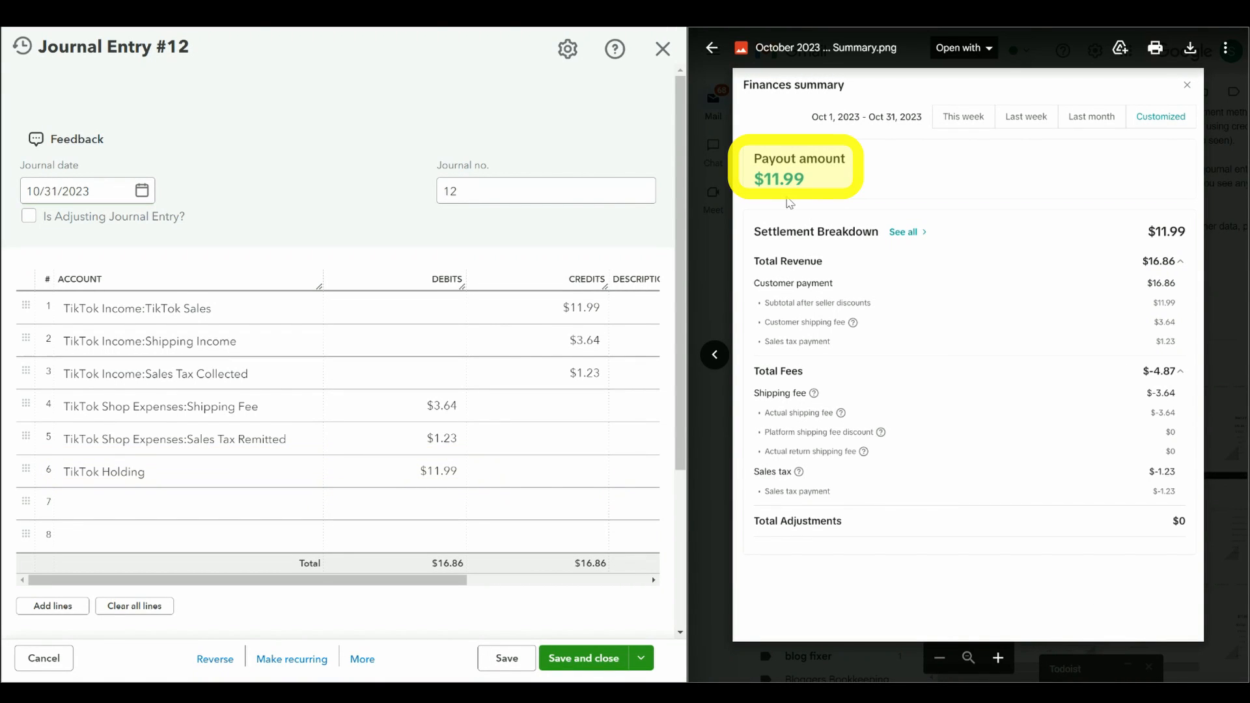
left_click(590, 661)
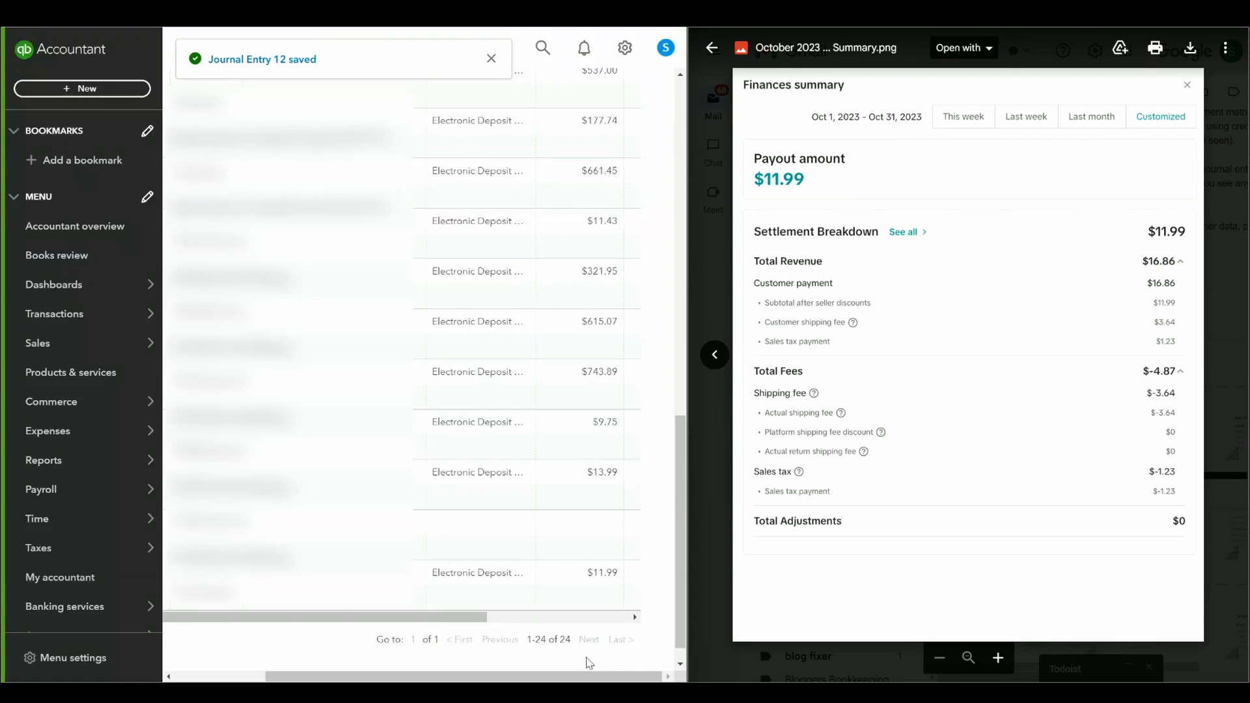
left_click_drag(549, 617, 636, 625)
left_click(485, 532)
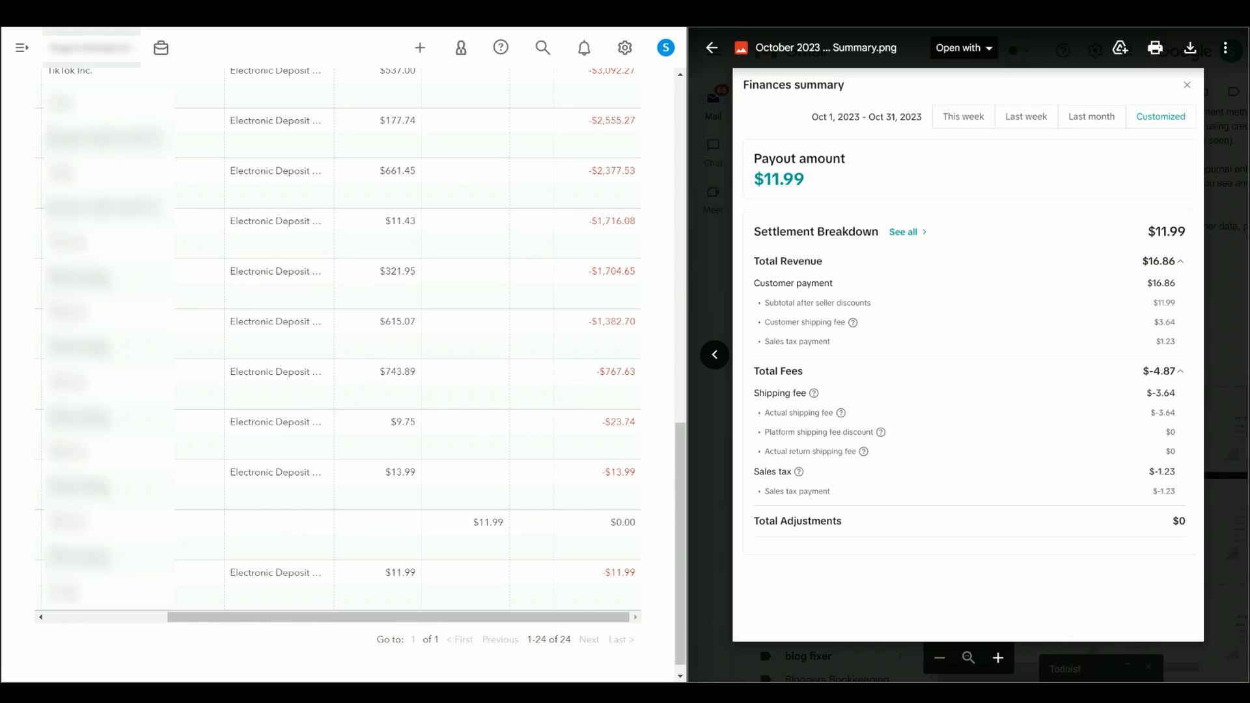
Step: Run the Profit and Loss report for 10/01/2023 to 10/31/2023 on a cash basis and review its TikTok lines
left_click(21, 48)
mouse_move(117, 474)
left_click(200, 466)
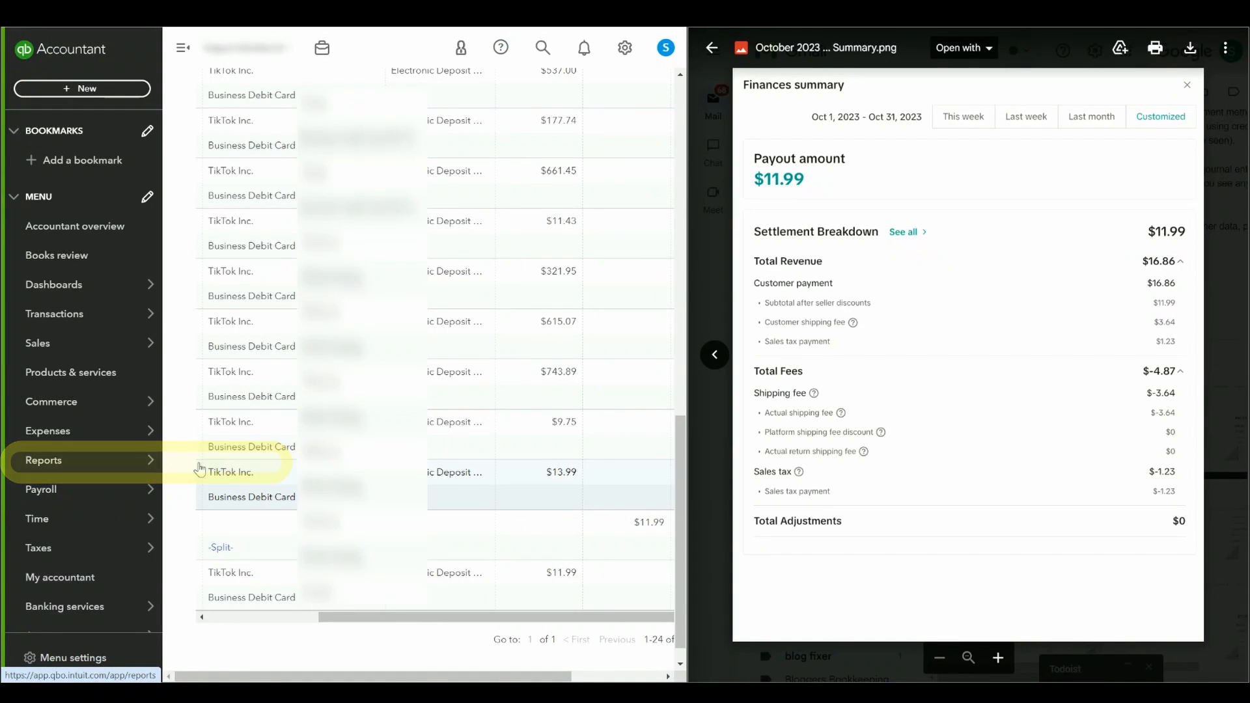
left_click(277, 450)
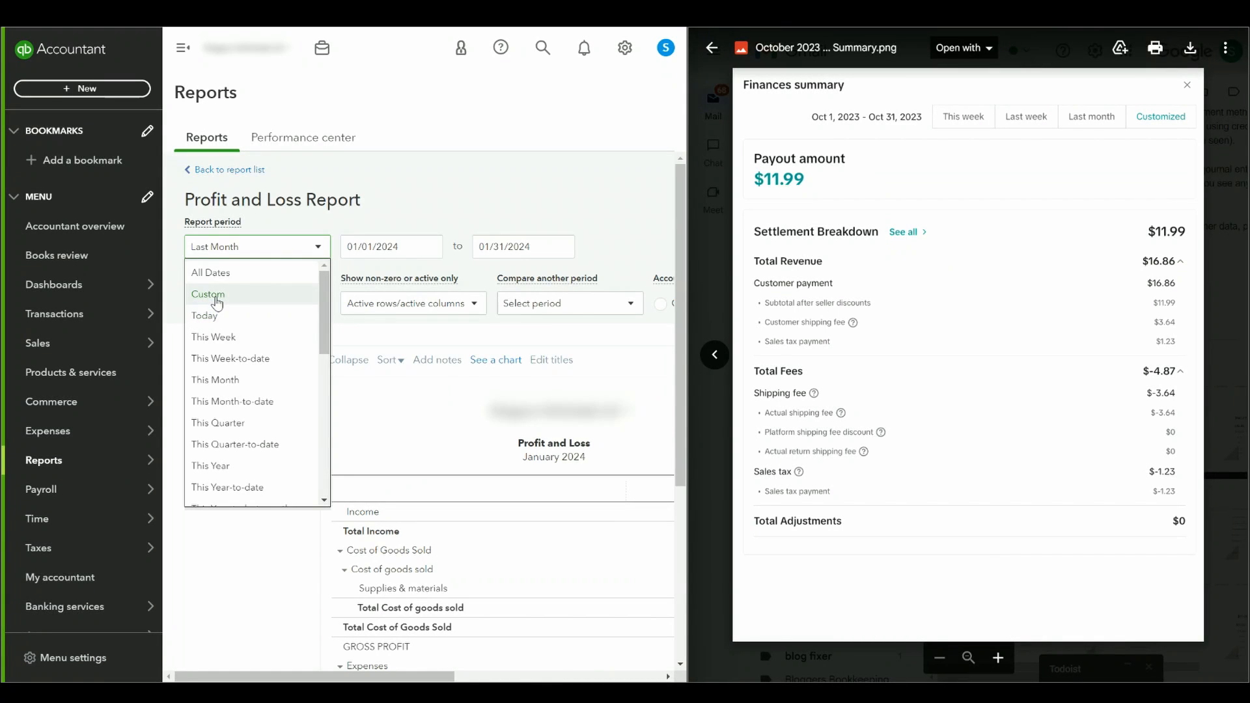
left_click(214, 292)
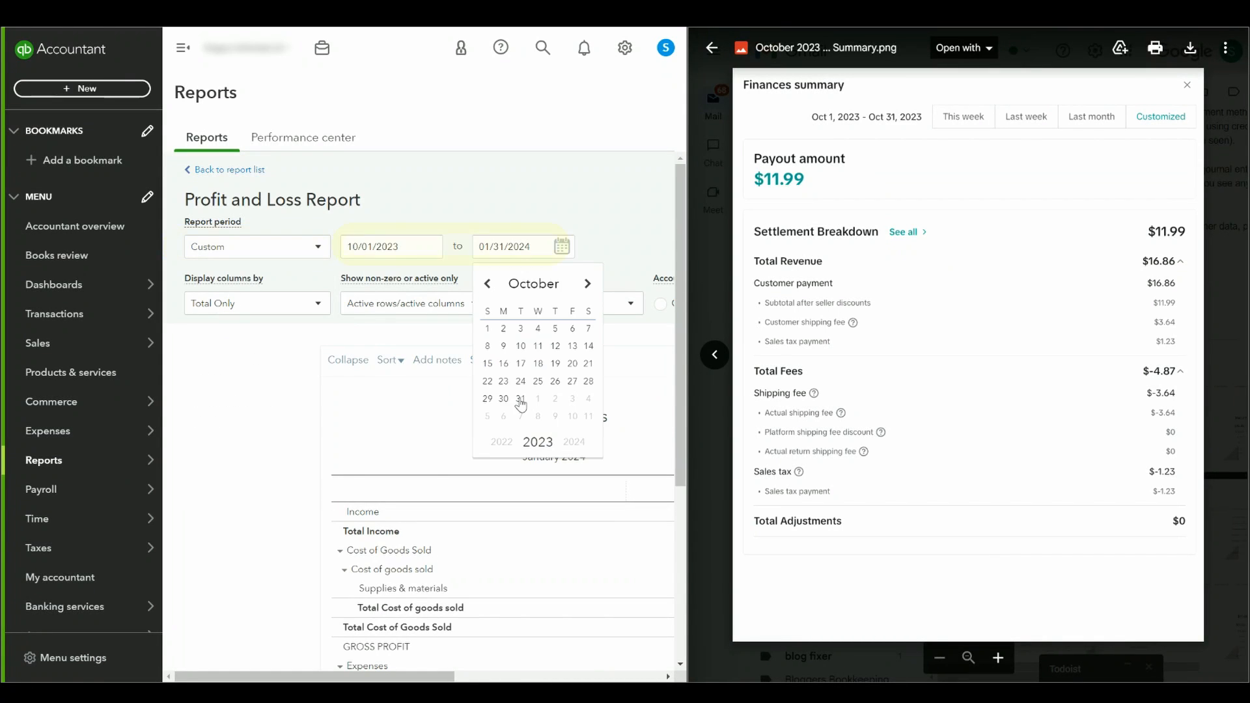
left_click(380, 219)
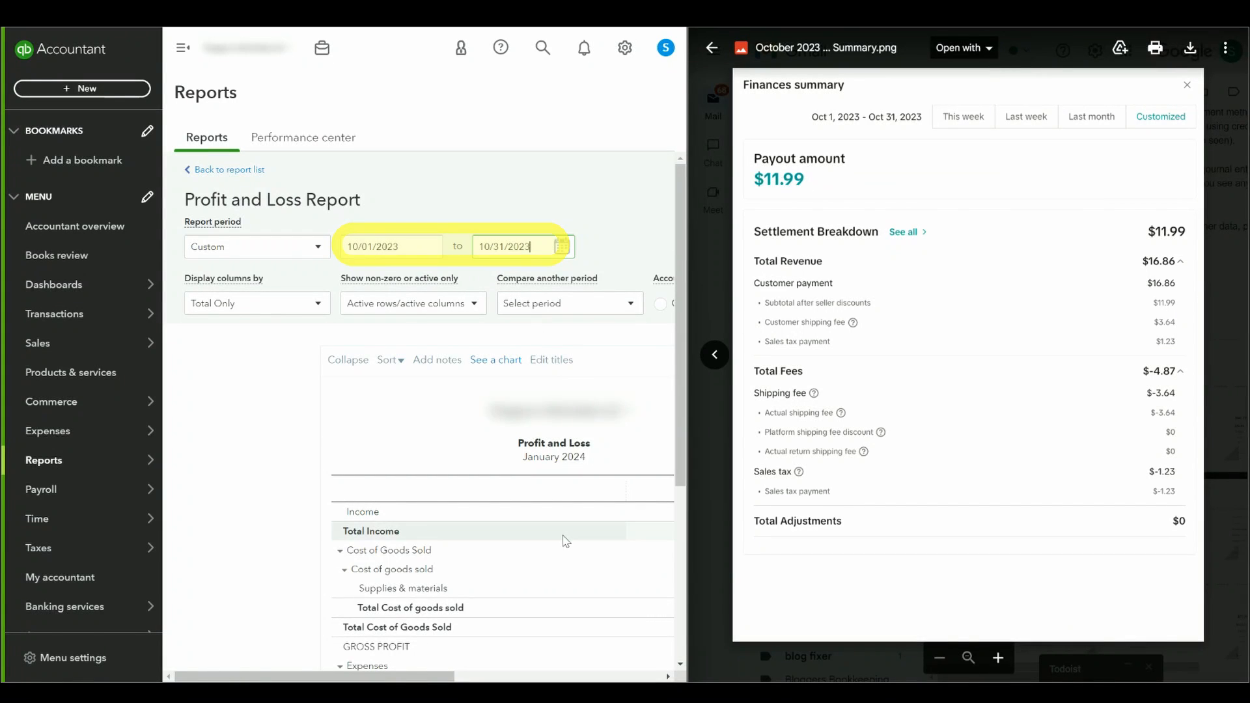
scroll(477, 265, "right", 5)
left_click(458, 304)
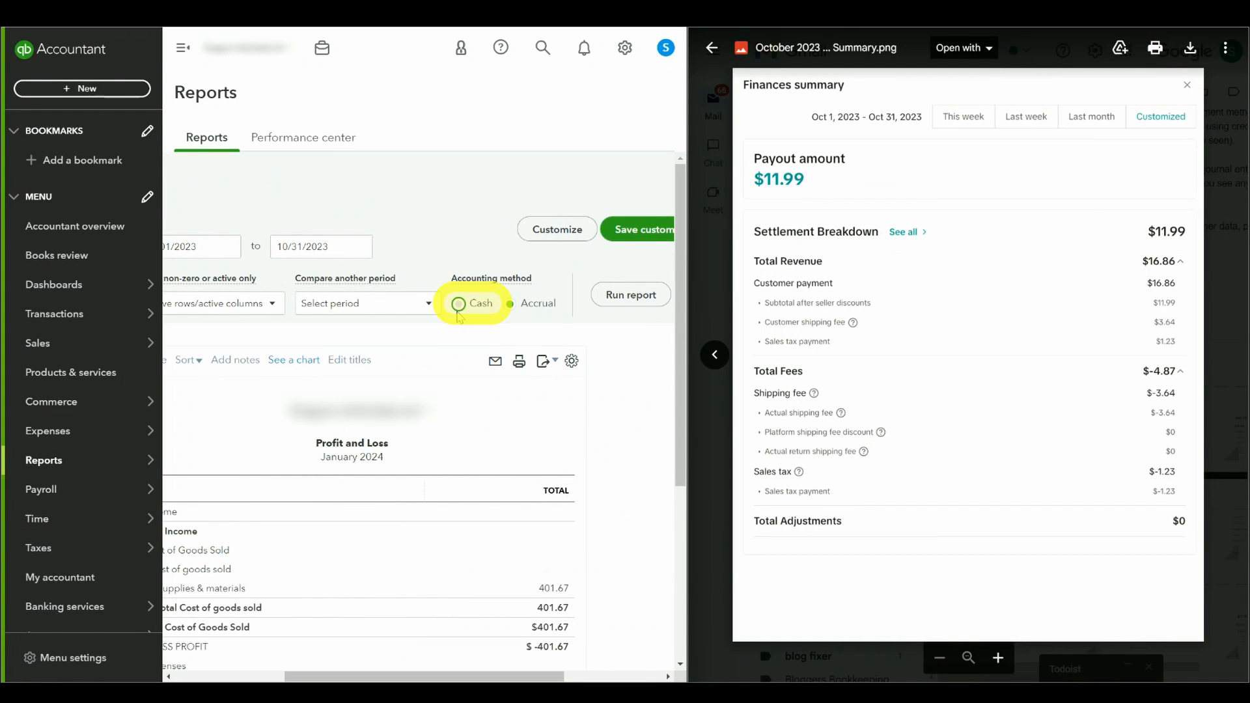
left_click(650, 300)
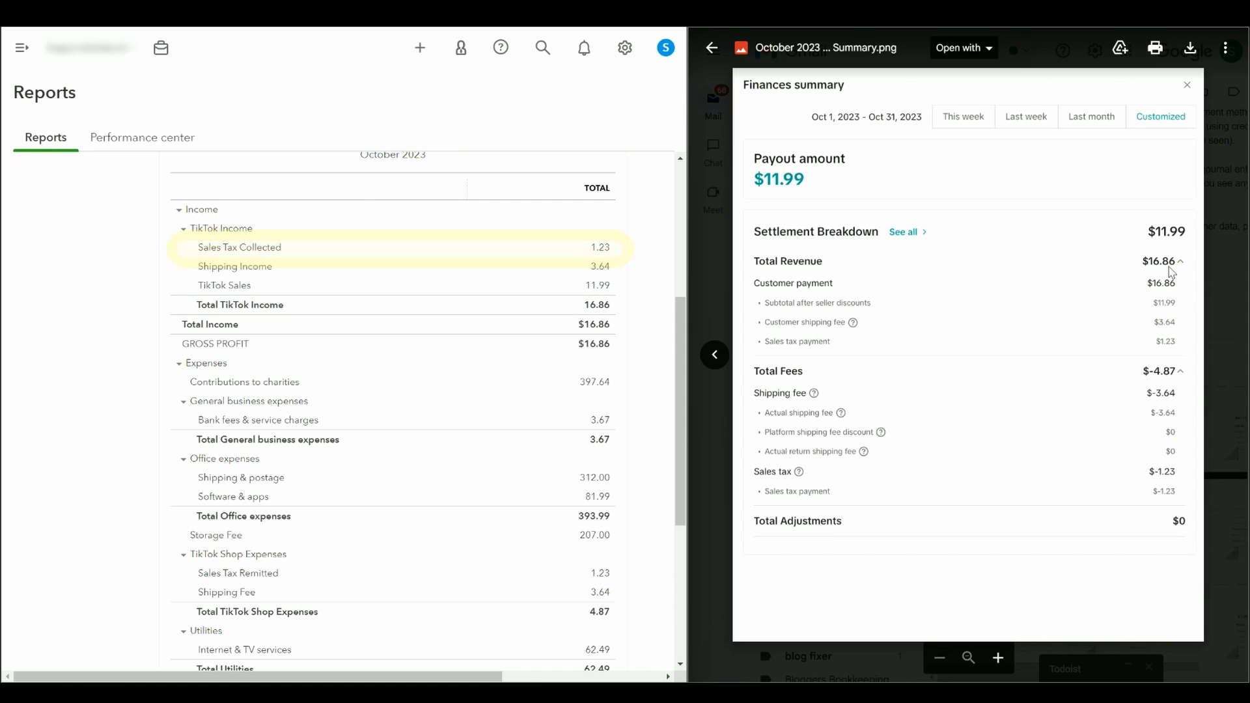
scroll(680, 365, "down", 5)
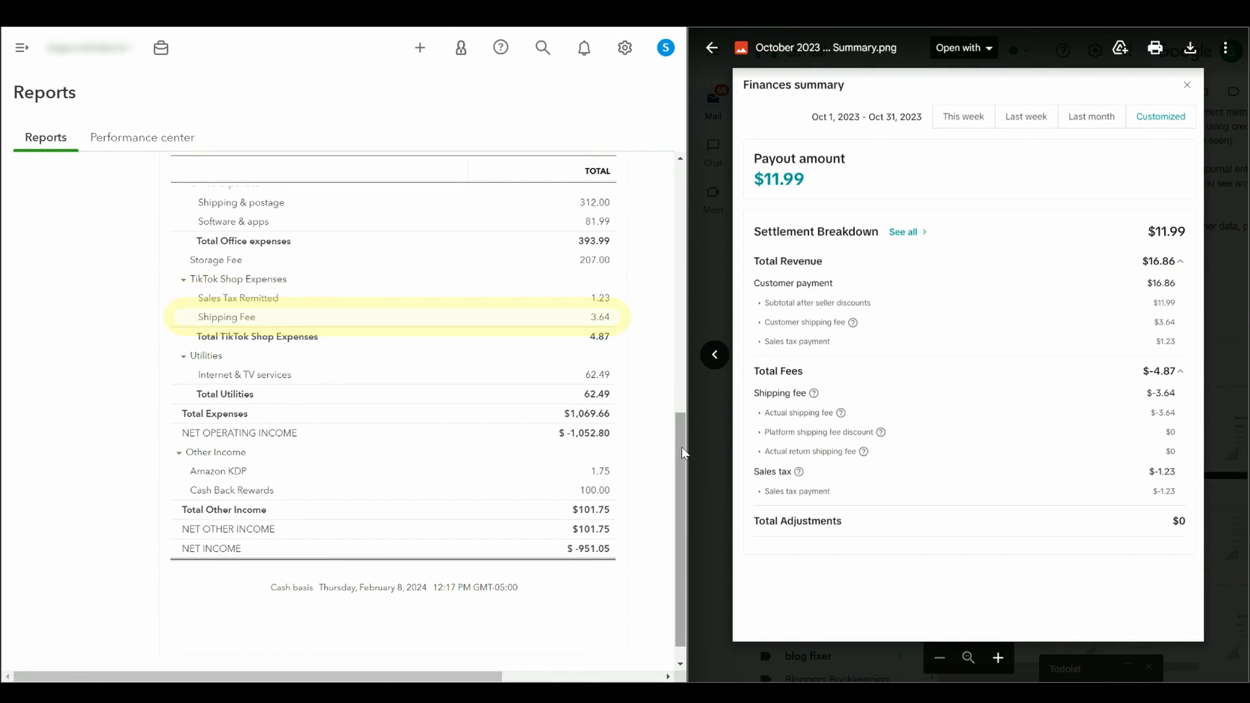
left_click_drag(682, 454, 677, 174)
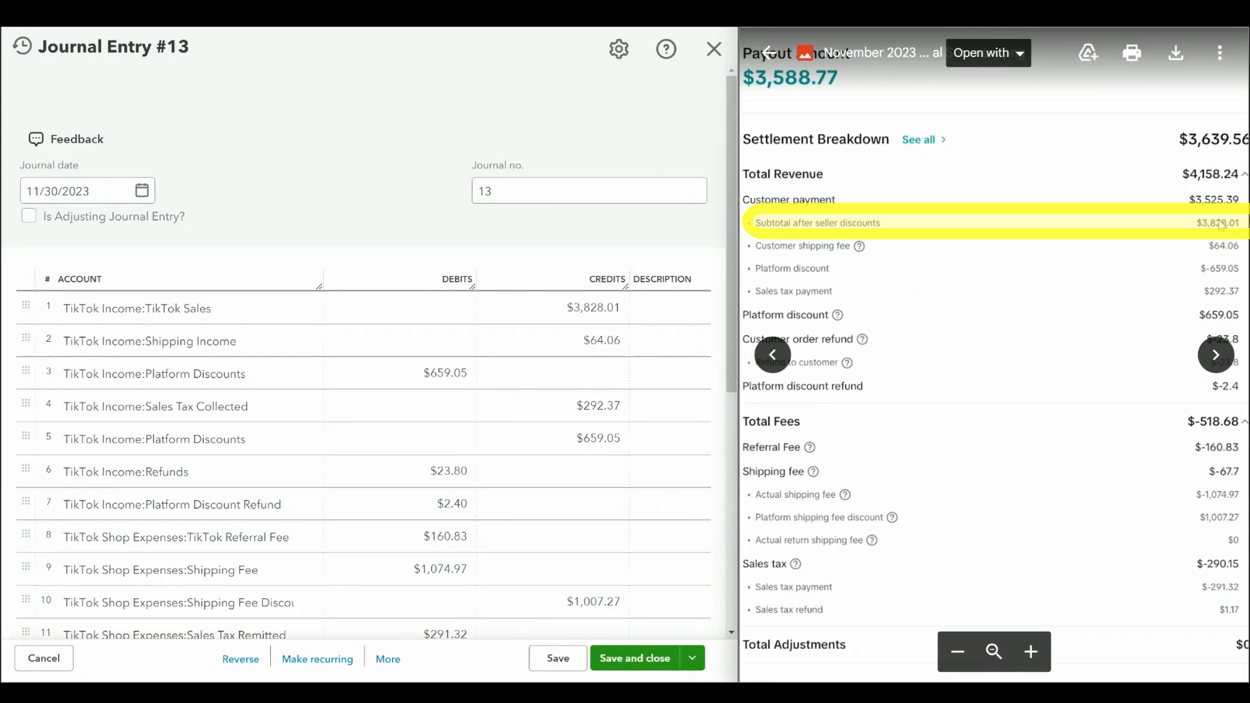
Step: Check journal entry #13's debit and credit lines against the November 2023 finances summary
left_click(590, 310)
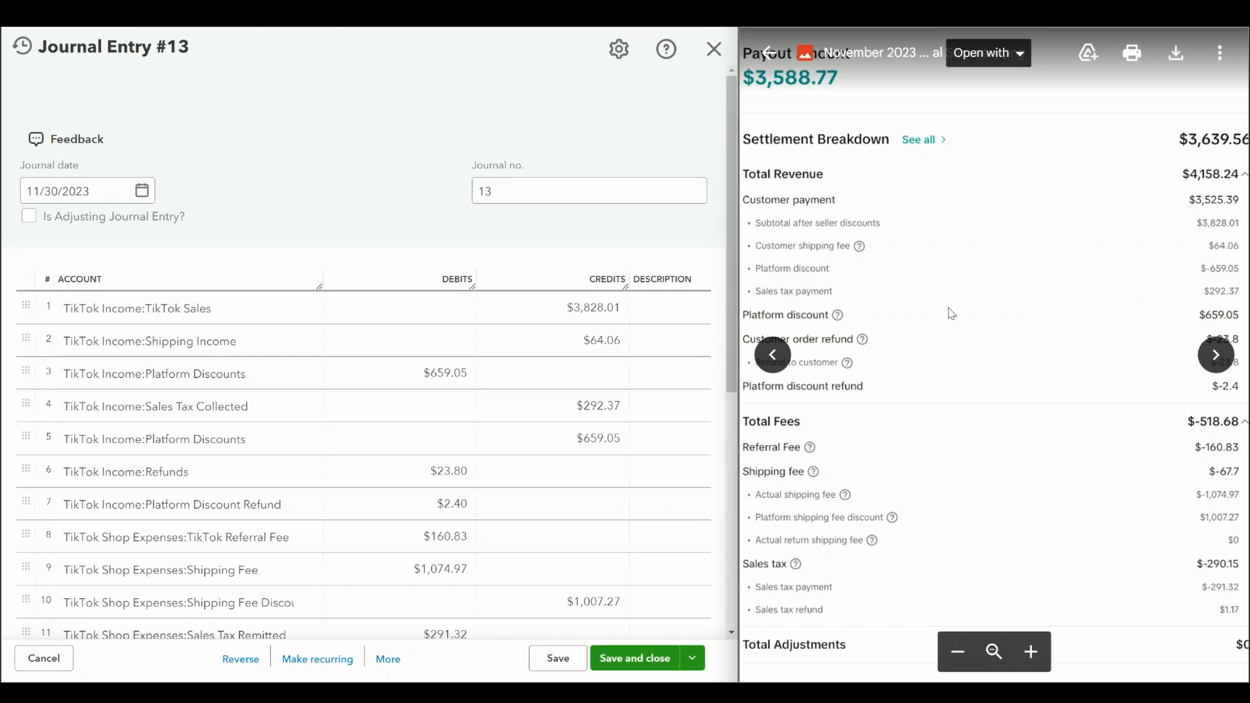
left_click(472, 372)
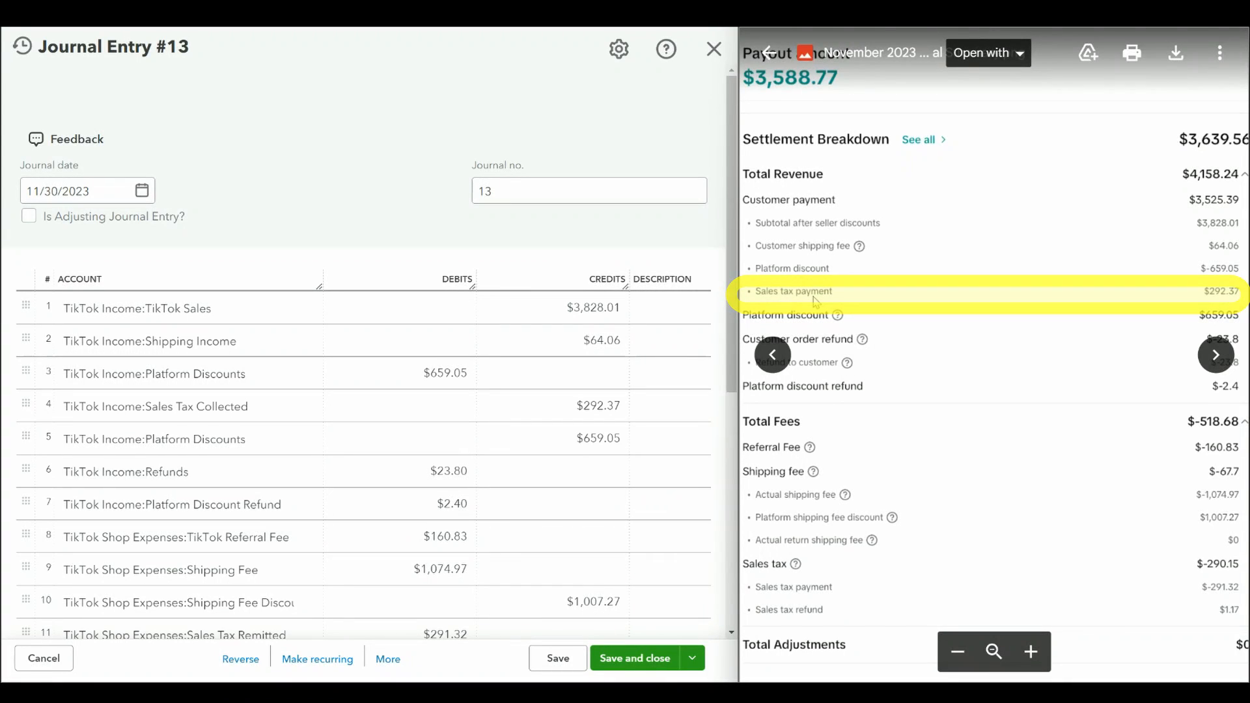
left_click(598, 404)
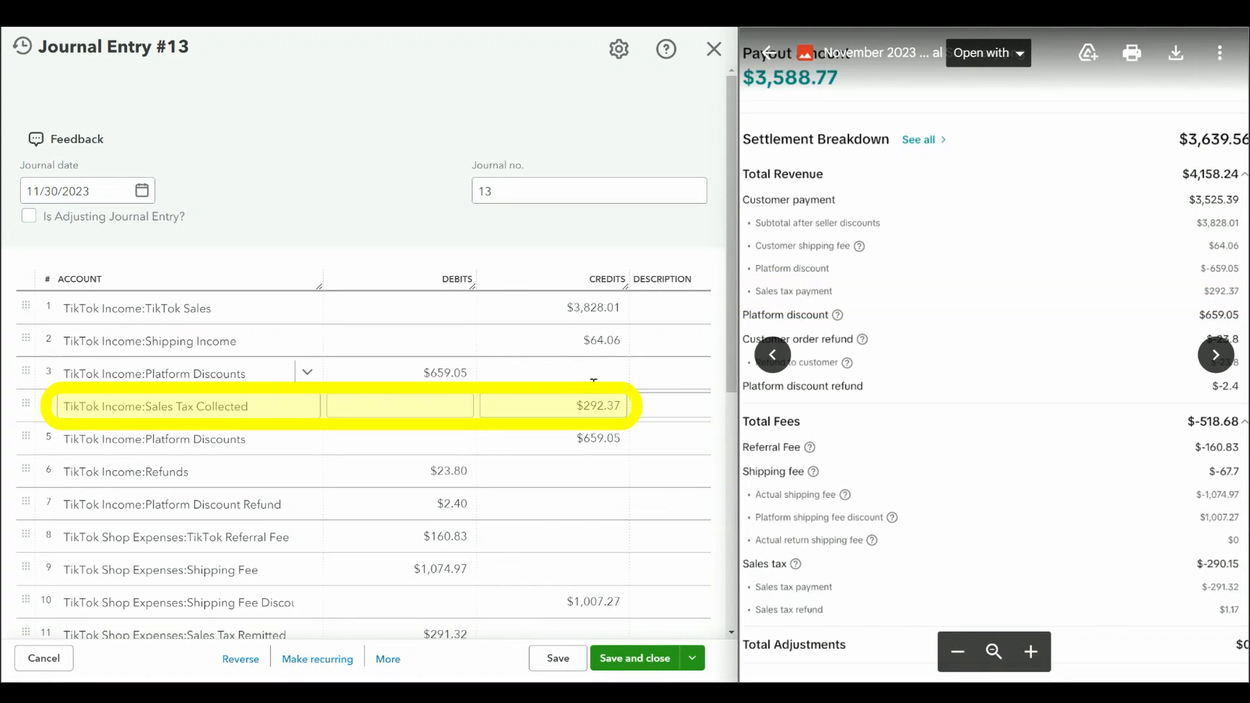
left_click(592, 381)
left_click(589, 405)
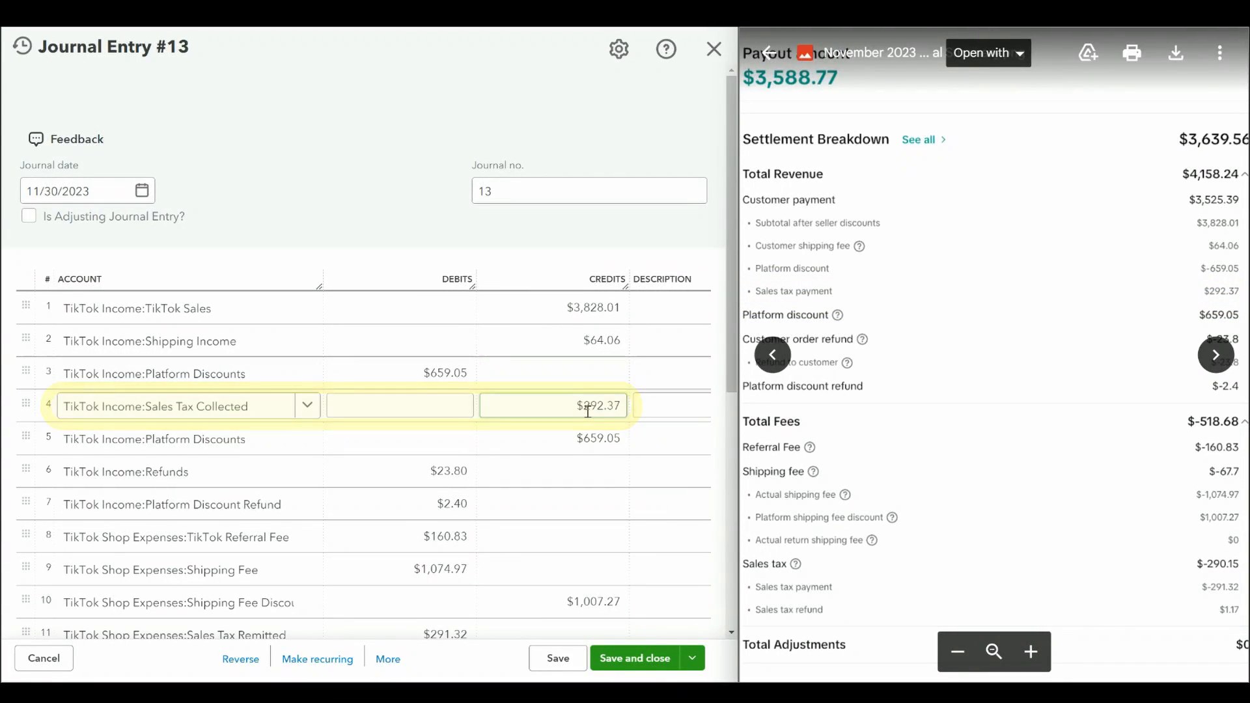
left_click(936, 319)
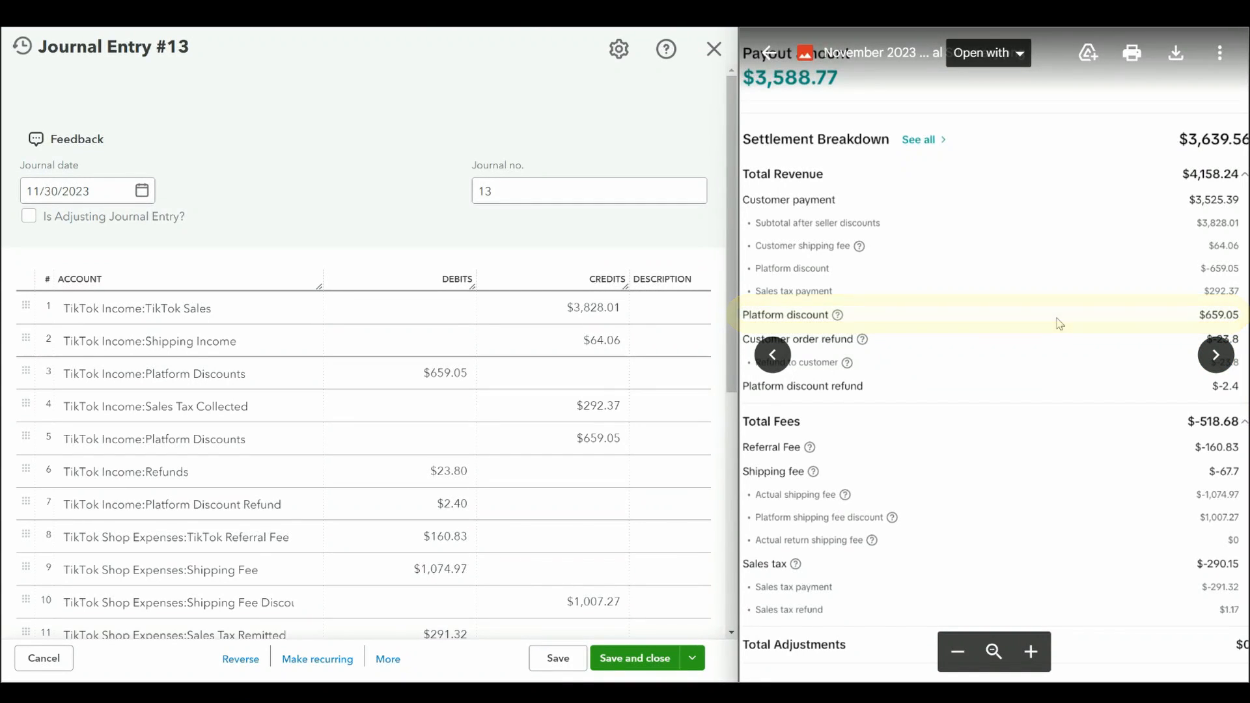
left_click(597, 439)
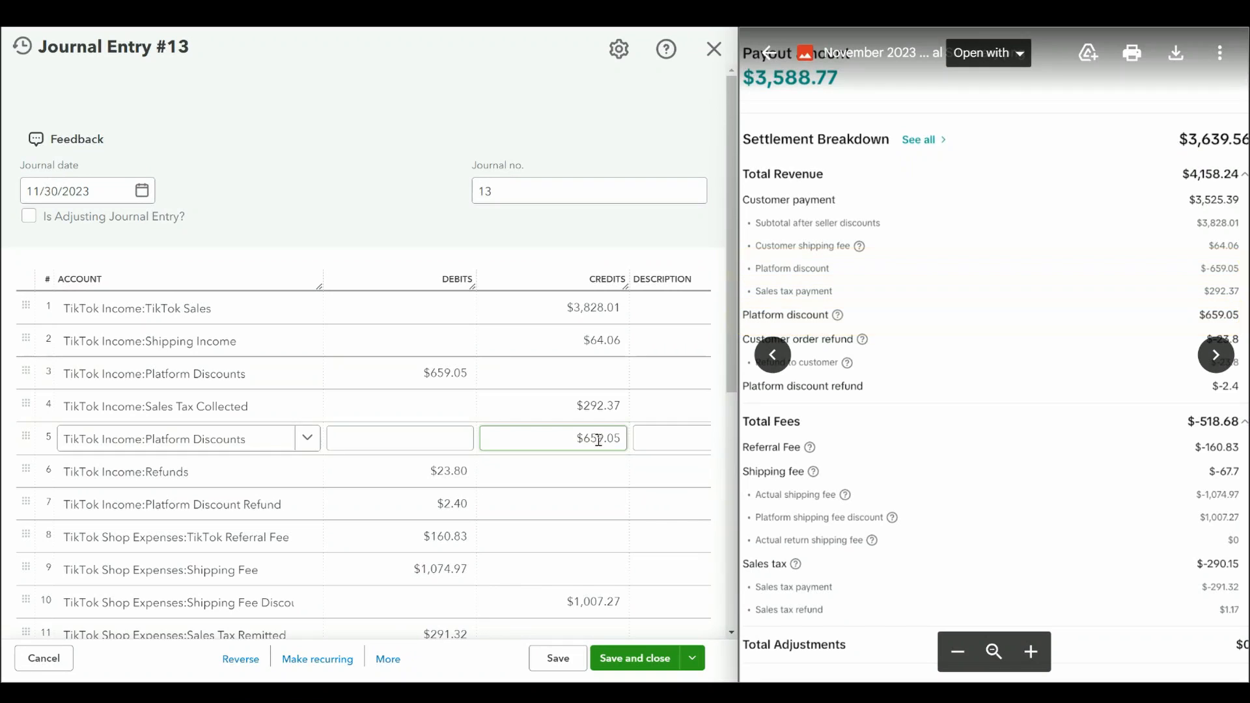
left_click(953, 281)
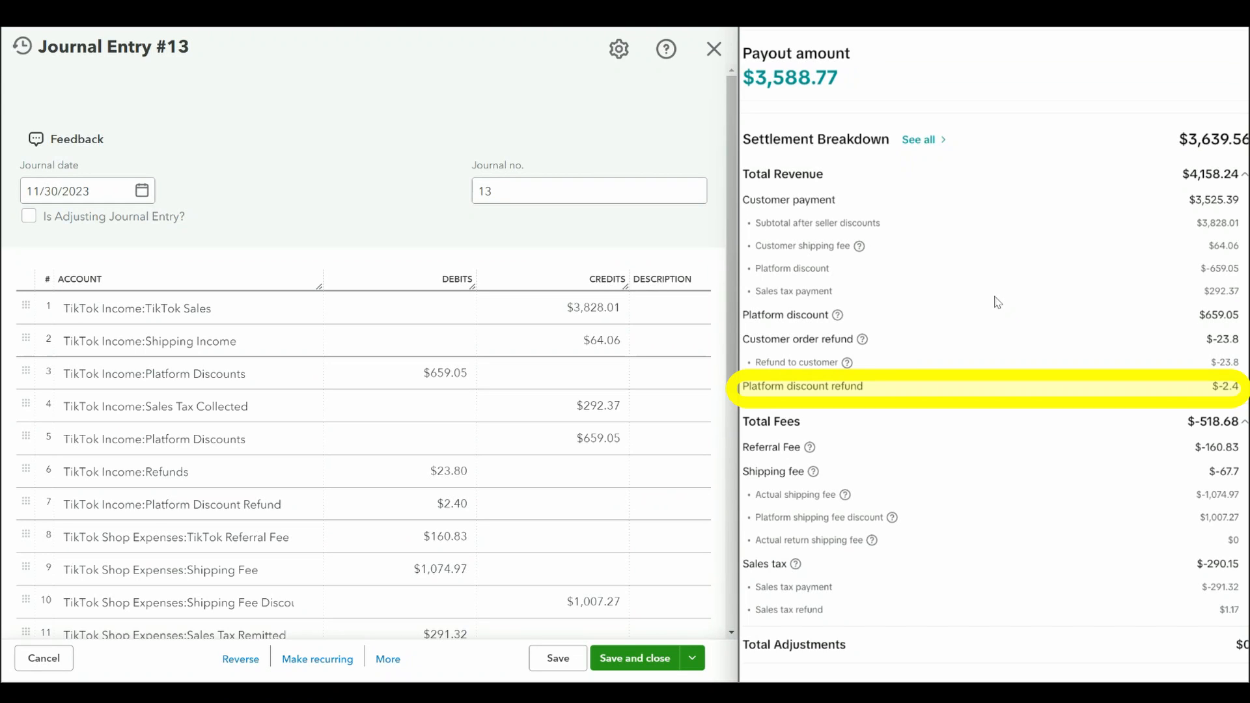
left_click(427, 478)
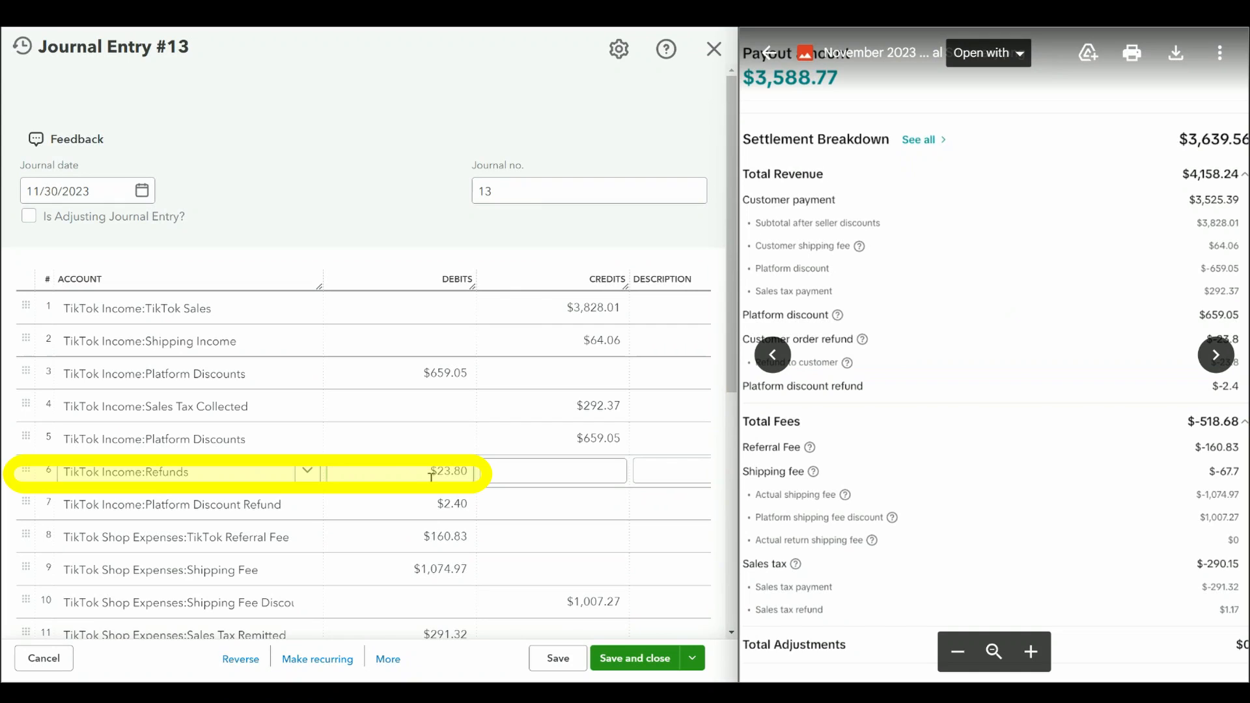
left_click(437, 309)
left_click(215, 511)
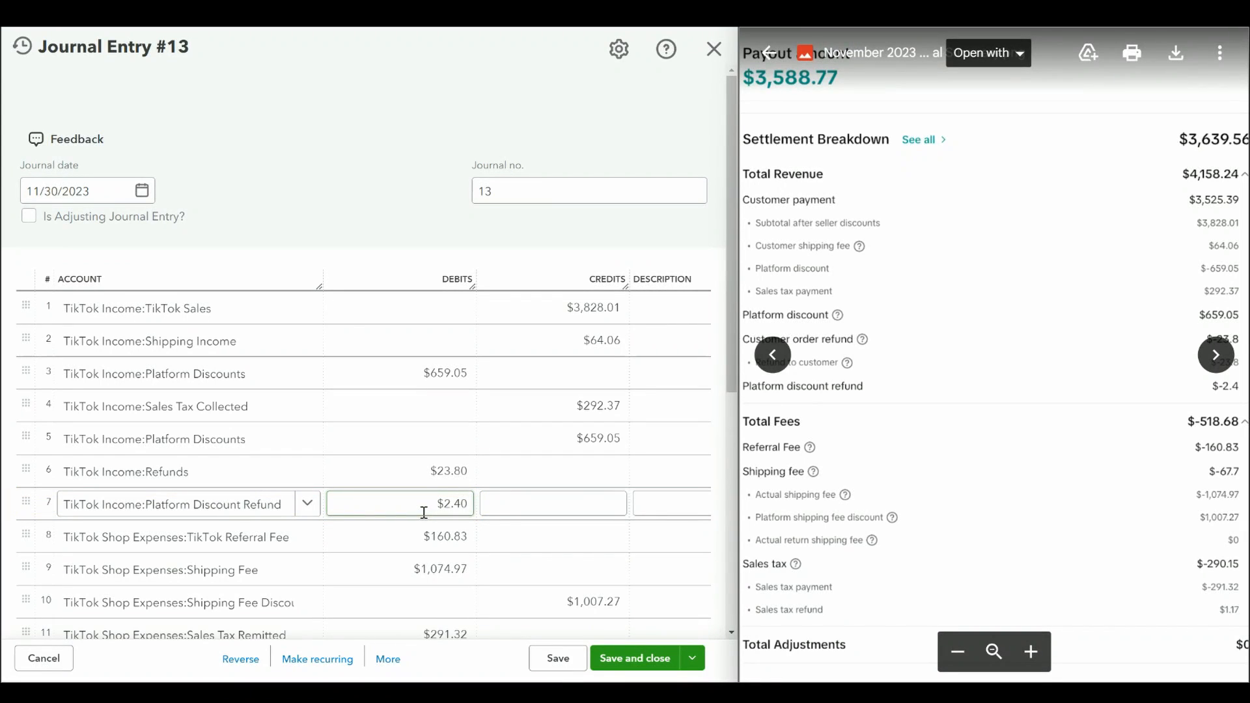
left_click(424, 538)
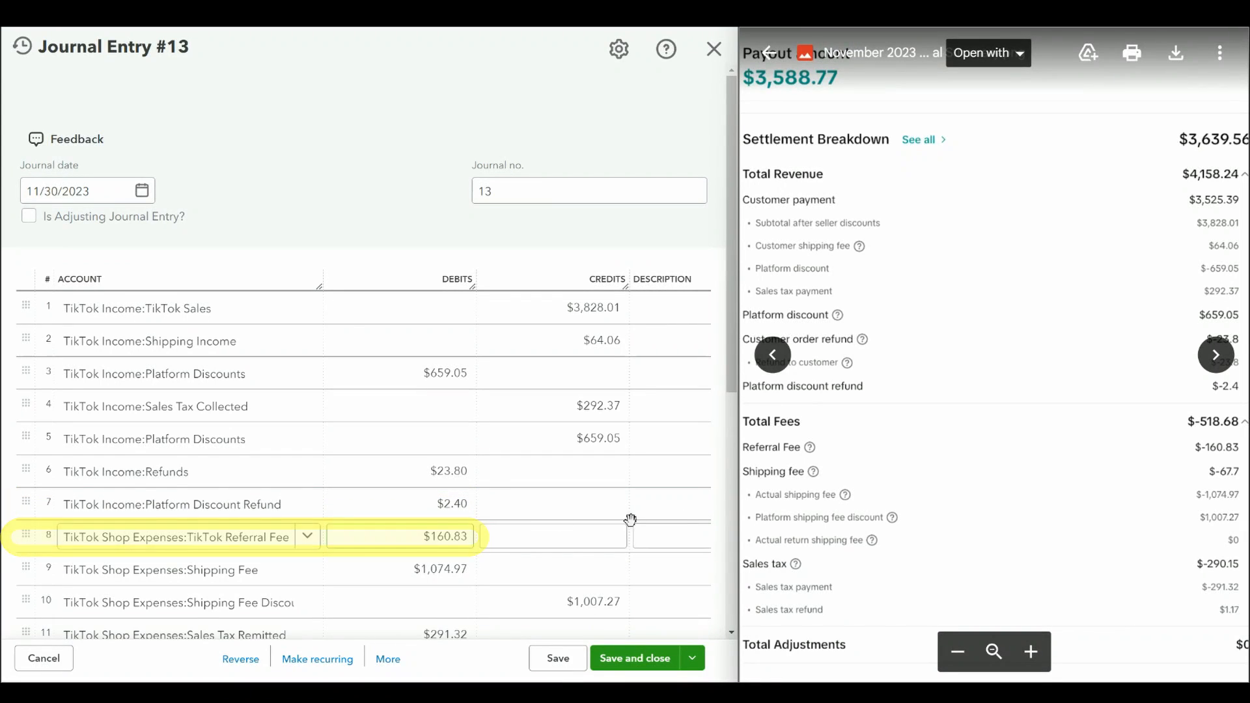
left_click_drag(730, 293, 724, 375)
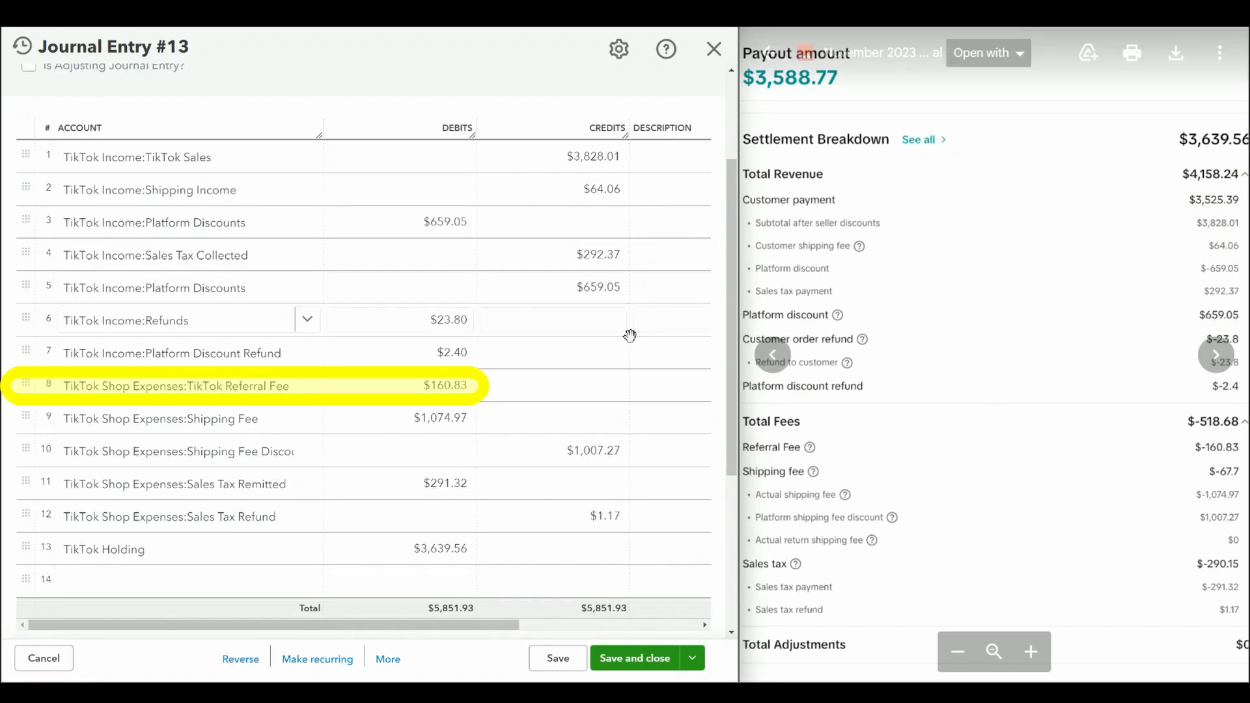
left_click(426, 390)
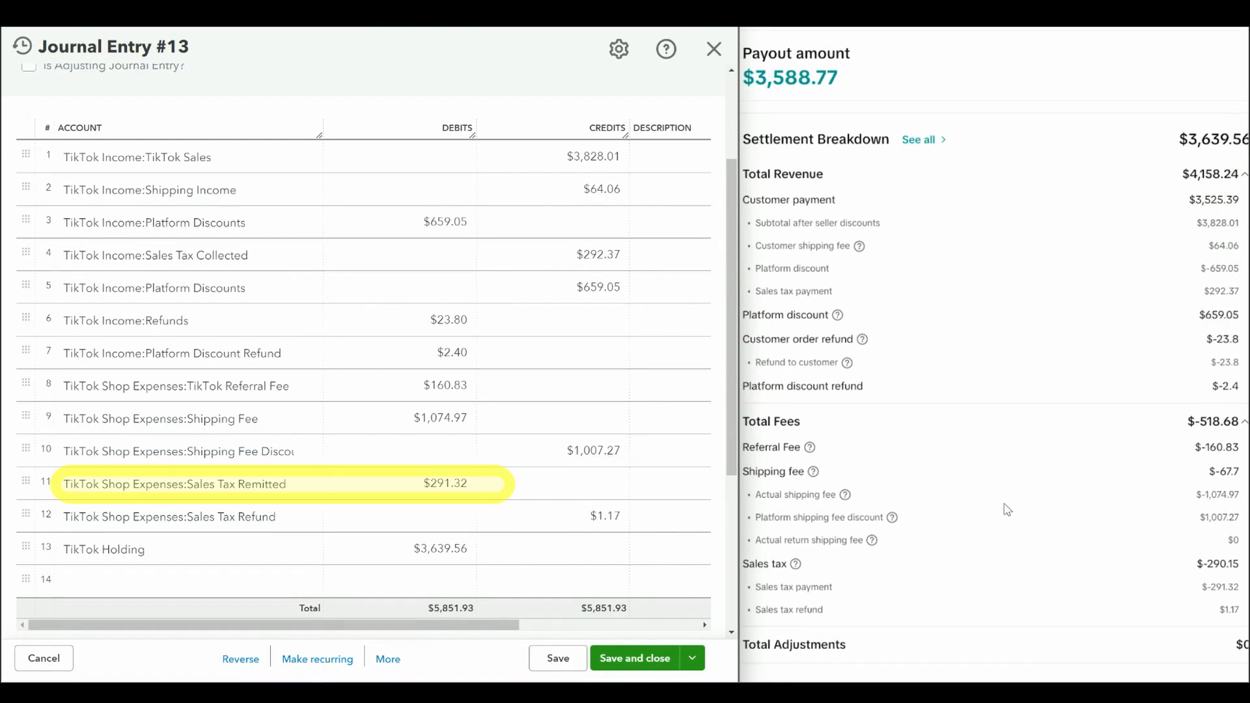
left_click(445, 485)
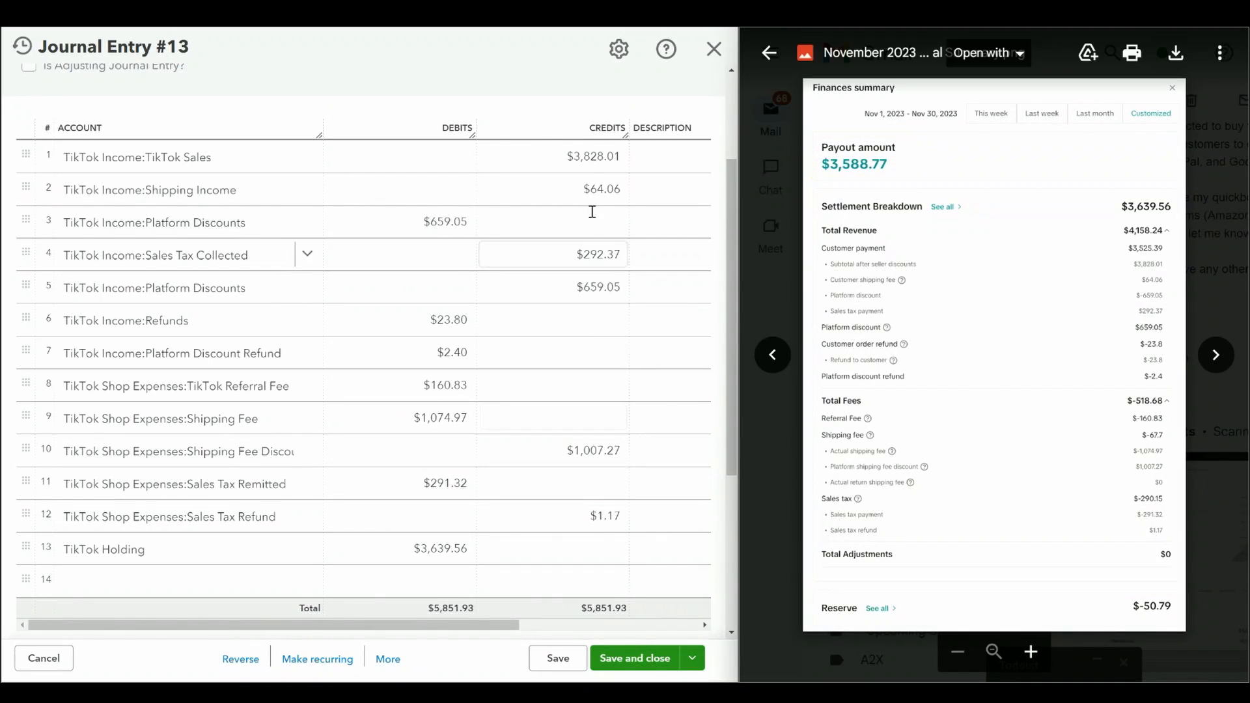
Step: Review the remaining lines of the 11/30/2023 journal entry and save and close it
left_click(591, 158)
left_click(590, 345)
left_click(465, 290)
left_click(432, 493)
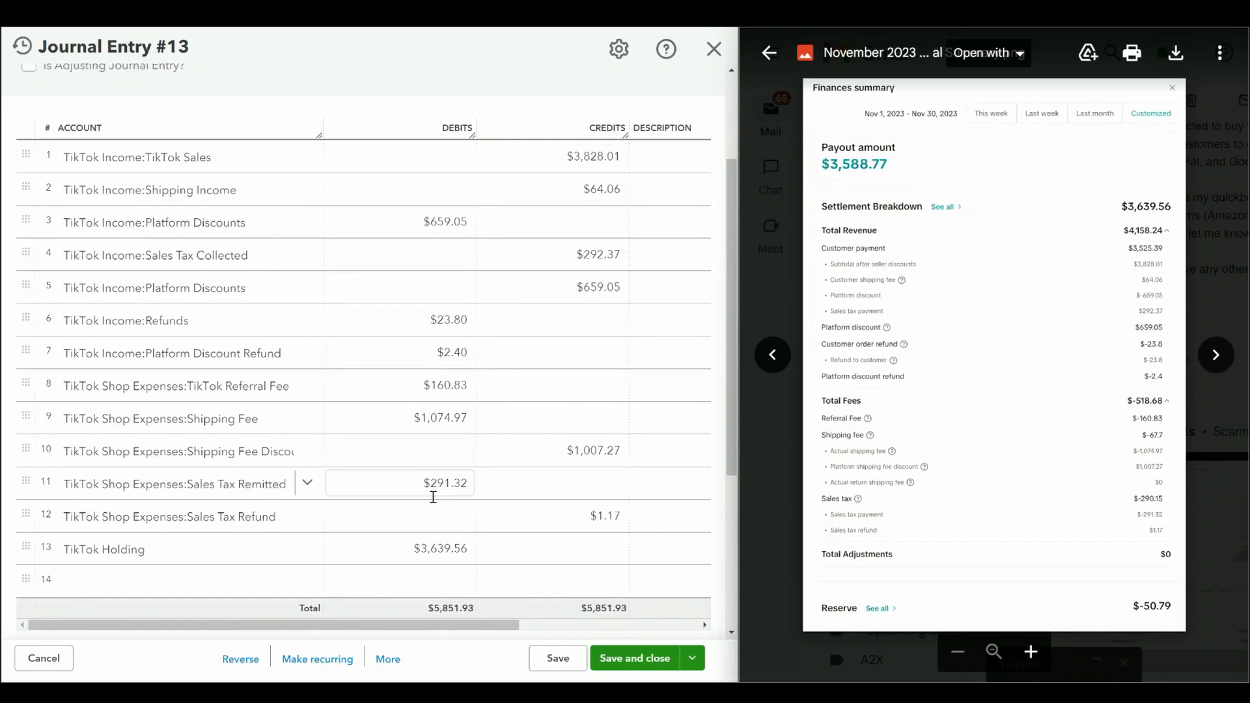
left_click(672, 290)
left_click(286, 319)
left_click(635, 658)
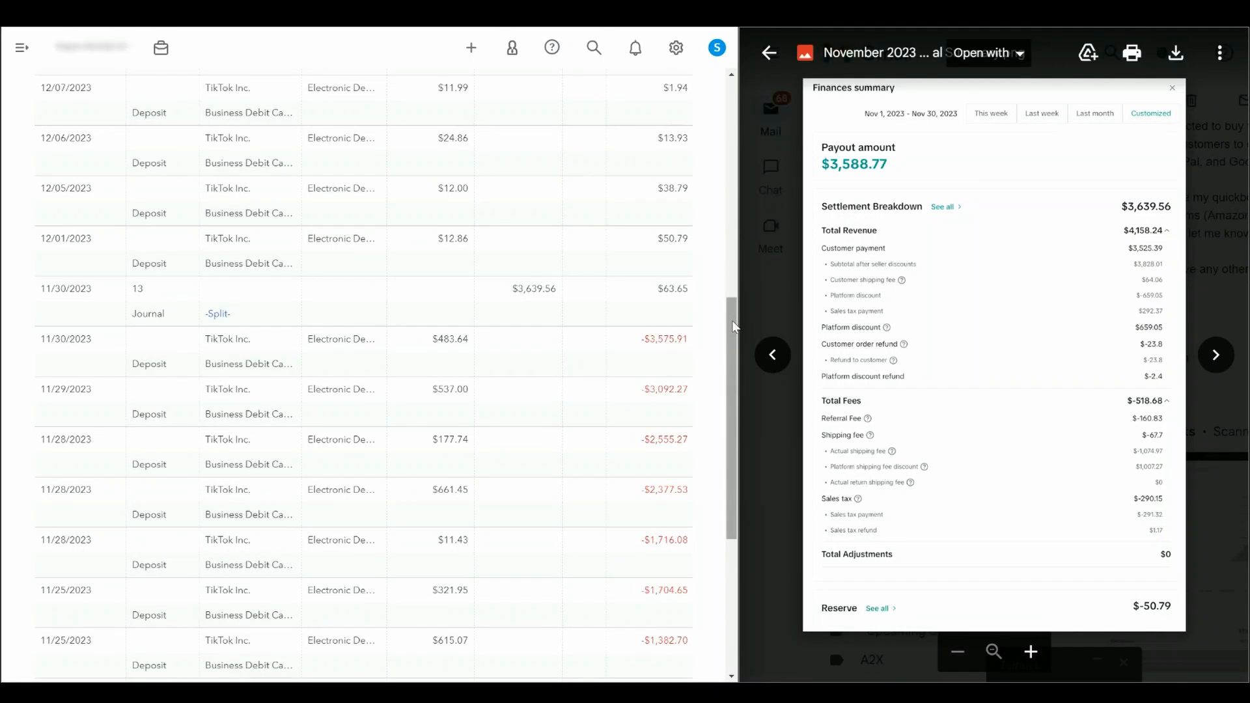
Step: Compare the November TikTok deposits in the register and the November 2023 Profit and Loss report with the finances summary
left_click_drag(732, 321, 732, 324)
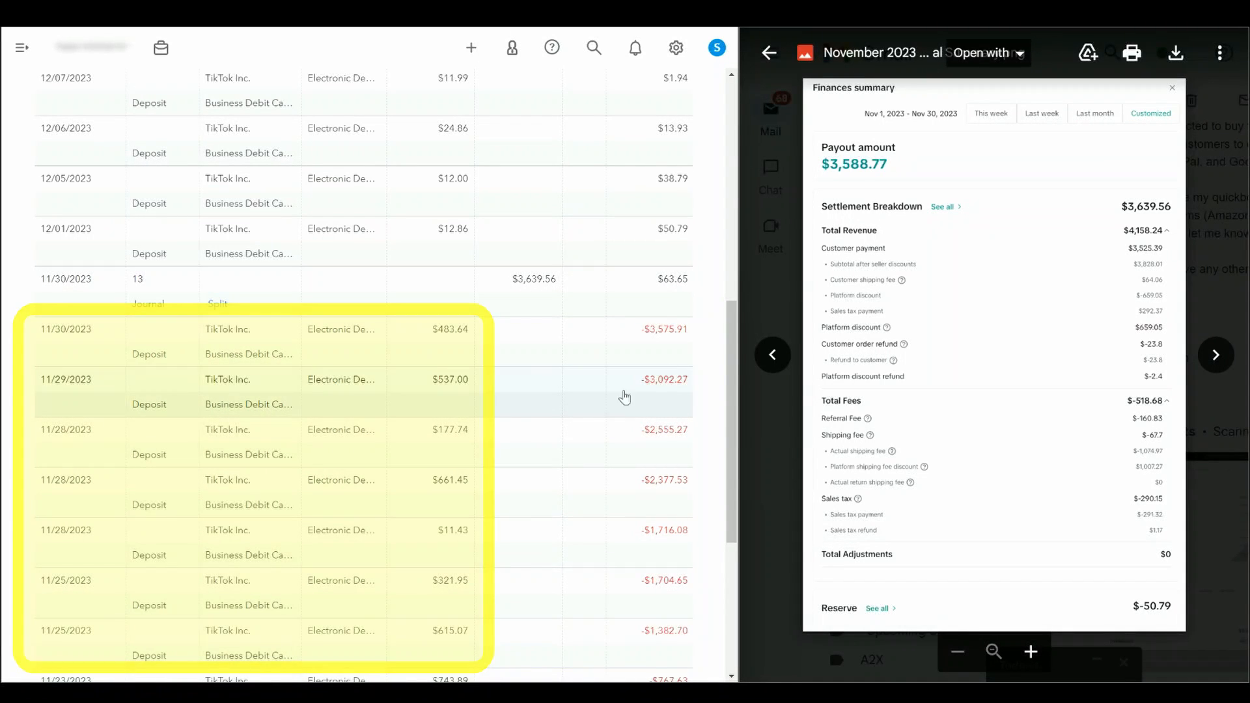
left_click_drag(732, 335, 730, 447)
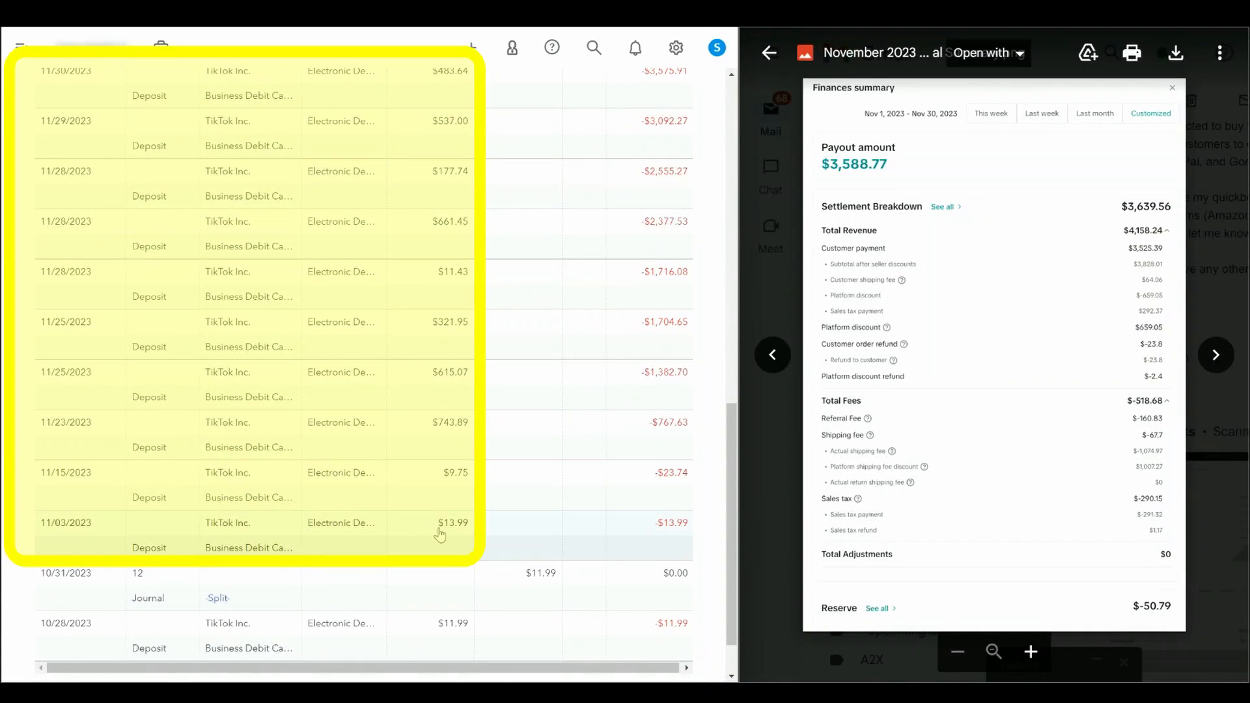
scroll(540, 279, "up", 5)
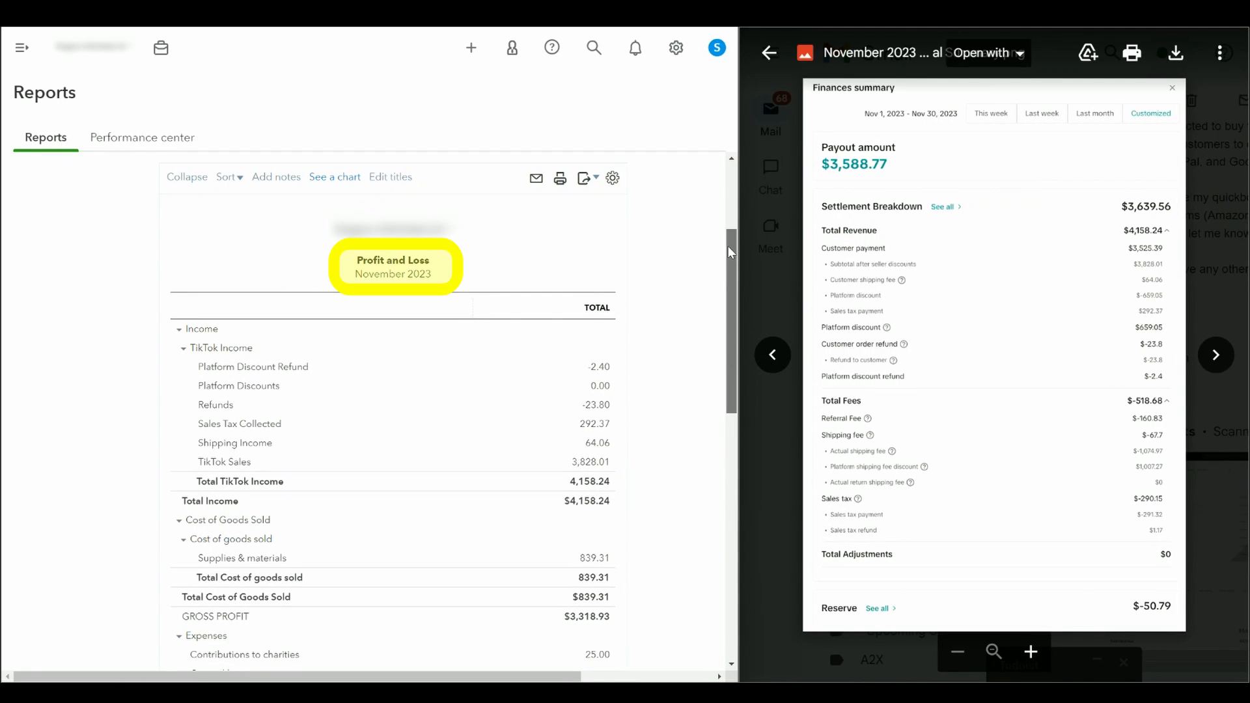
scroll(729, 247, "down", 2)
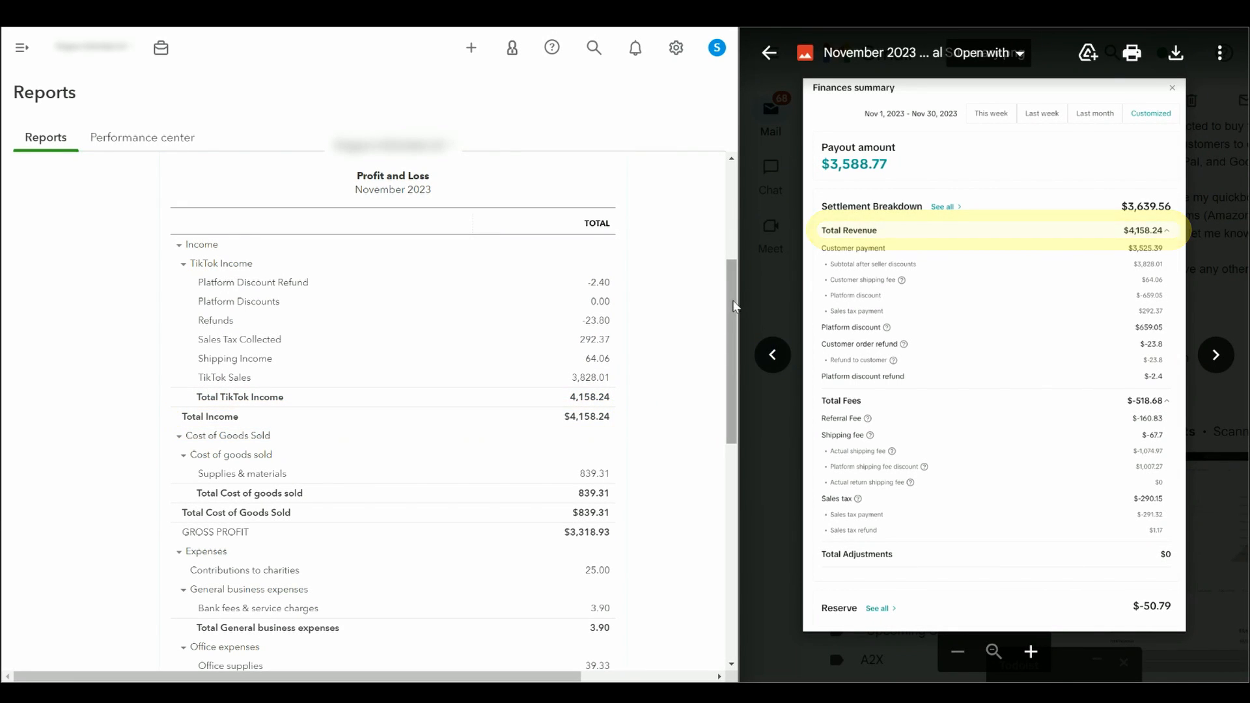
left_click_drag(734, 306, 739, 451)
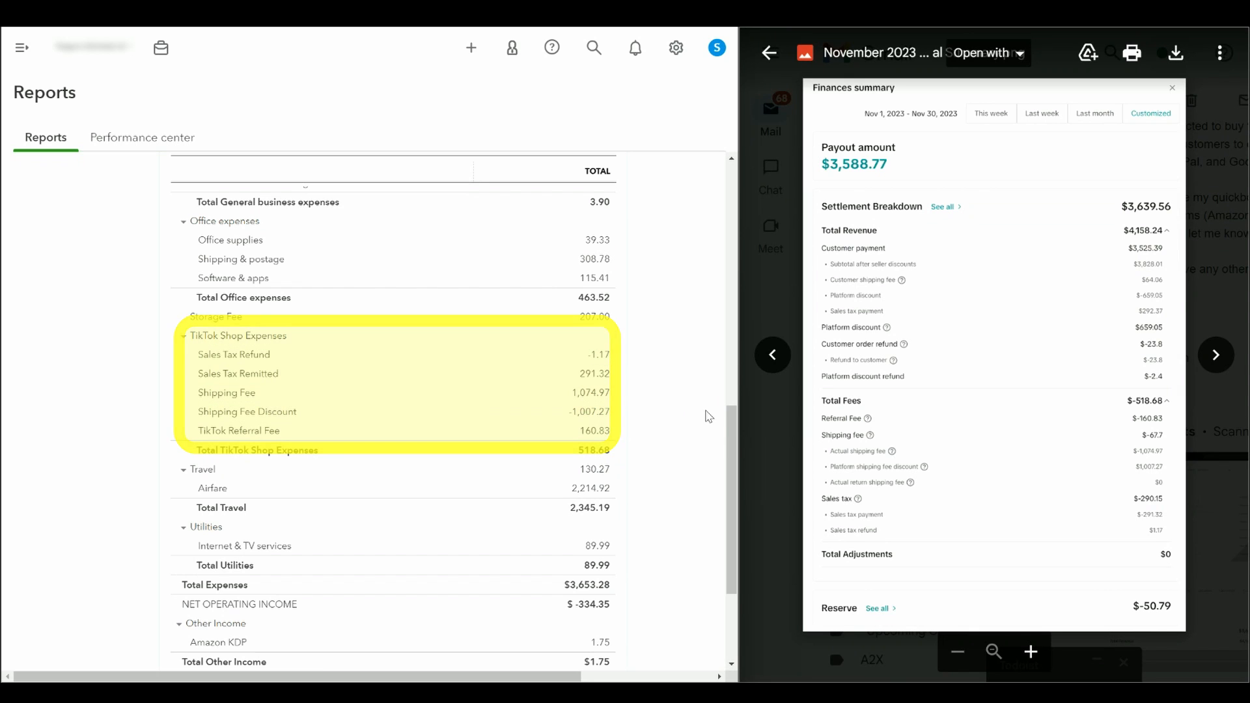
left_click_drag(729, 427, 729, 426)
left_click_drag(729, 427, 729, 262)
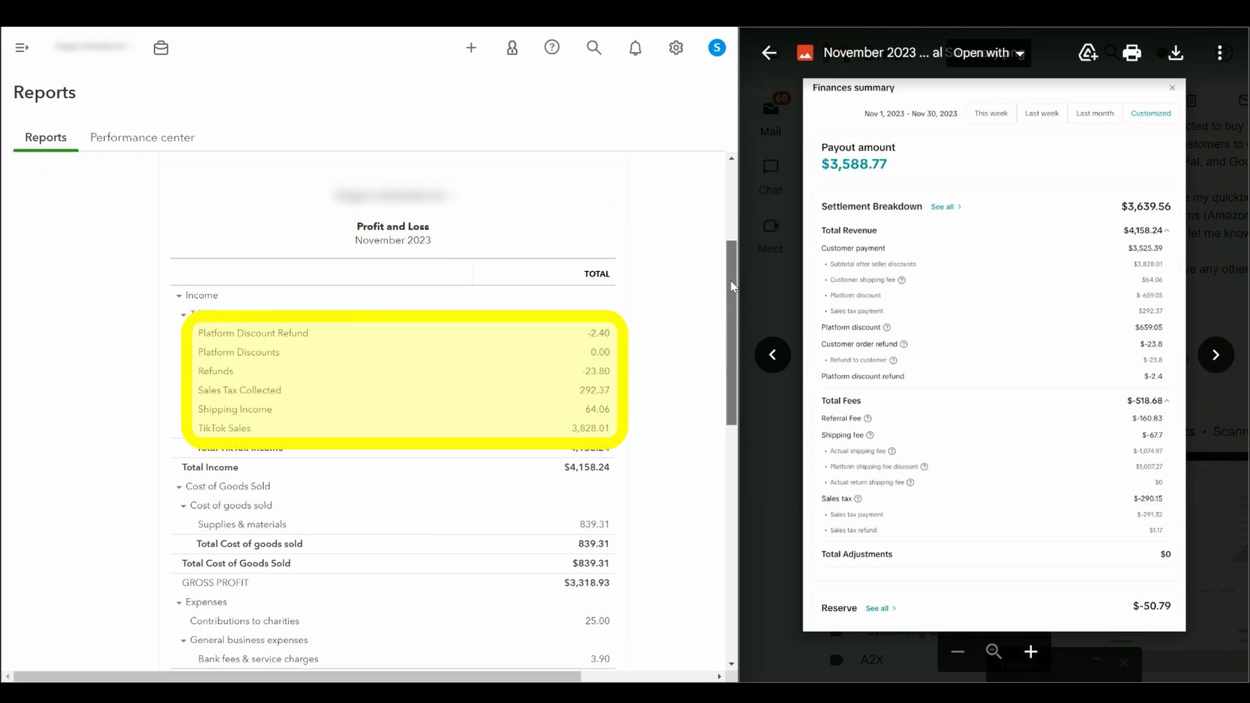
left_click_drag(732, 295, 729, 444)
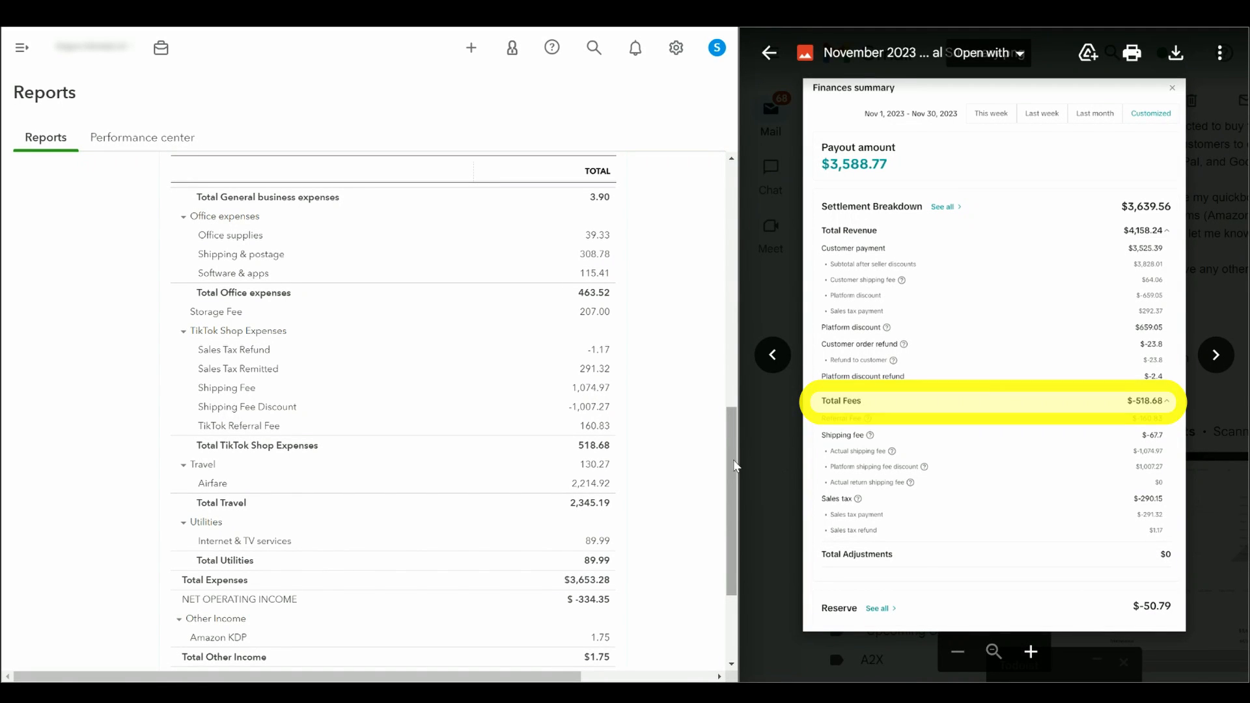
left_click_drag(730, 470, 712, 333)
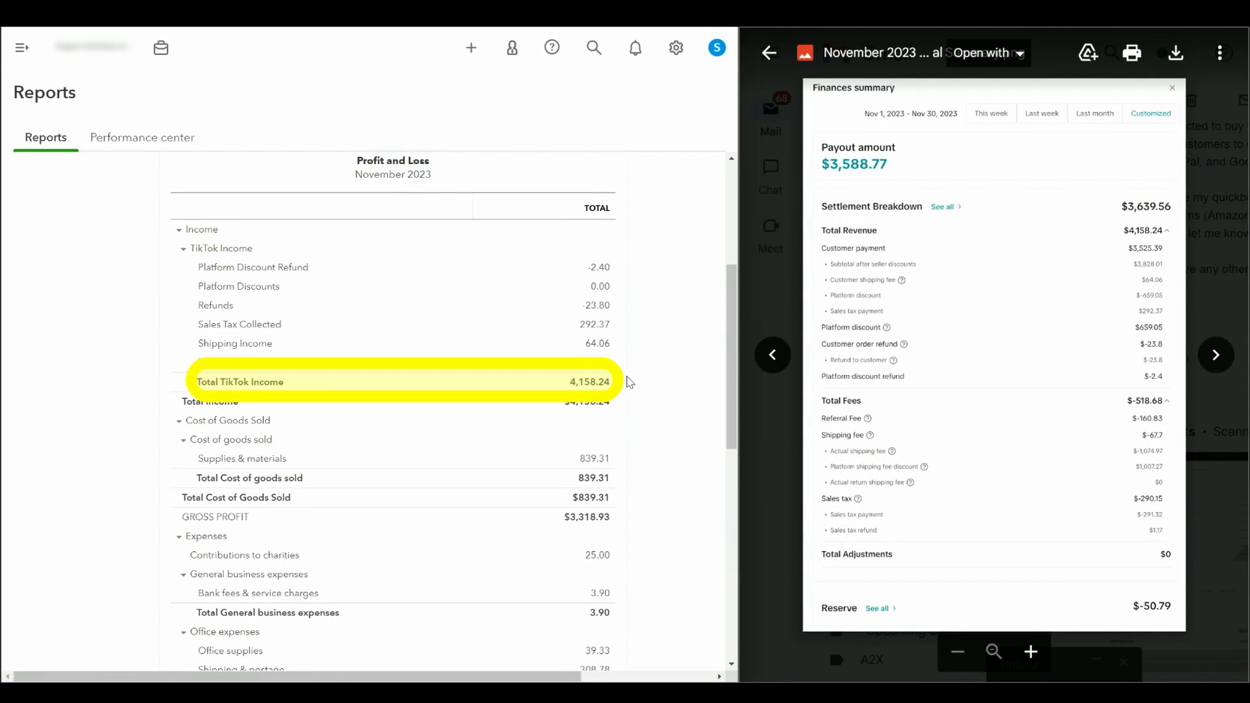
left_click_drag(730, 302, 732, 423)
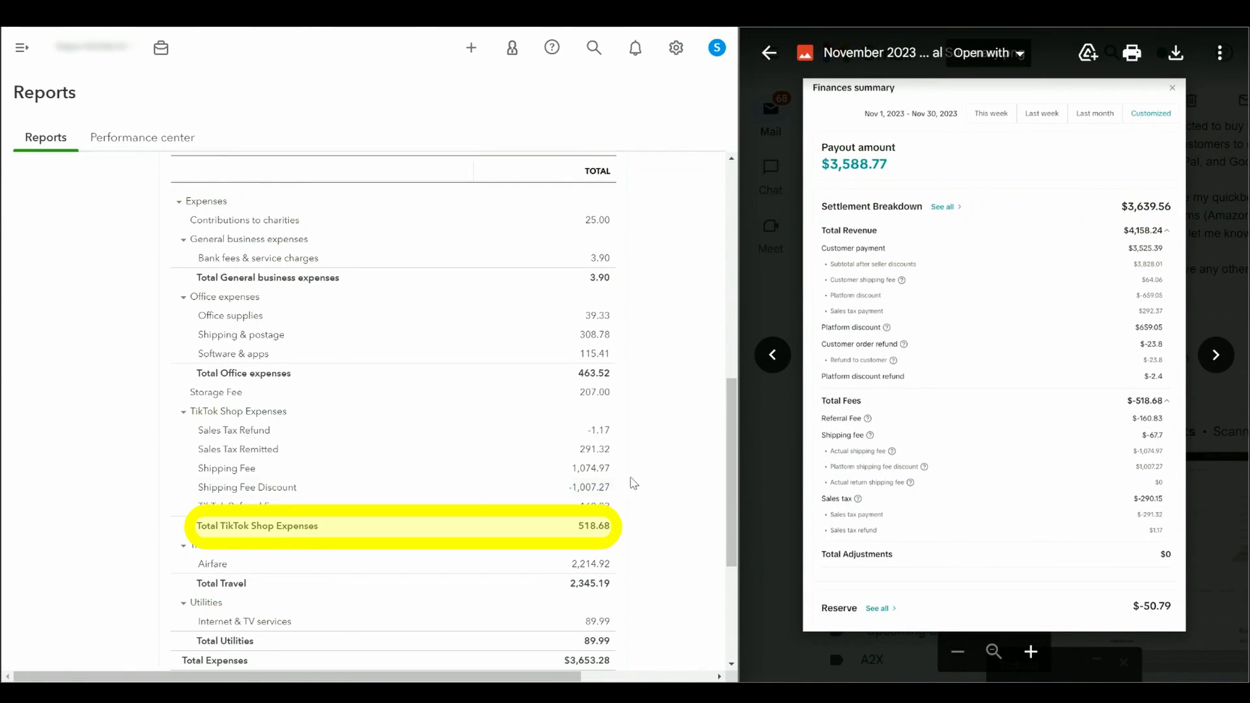